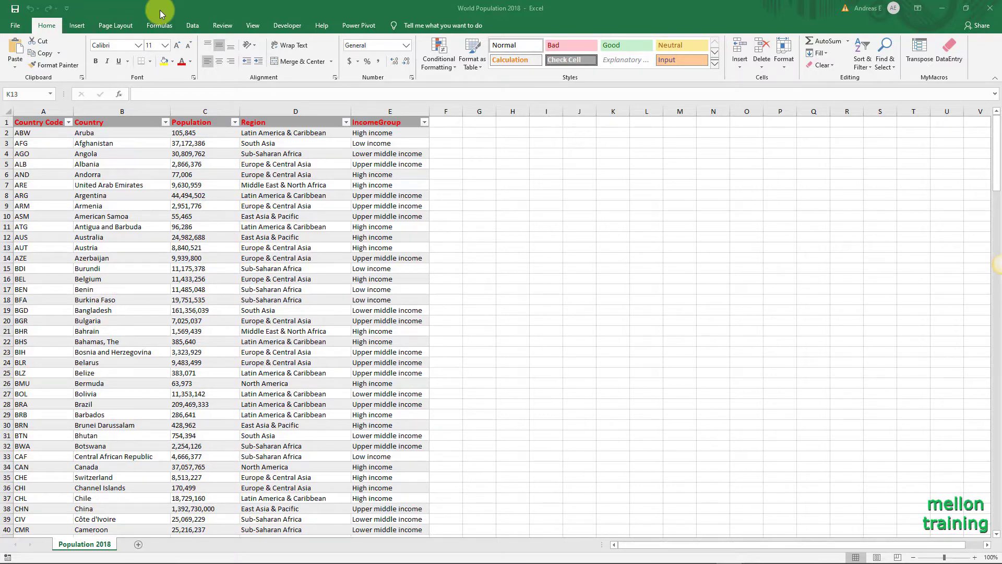
- Launch 3D Maps from the Insert tab and open the existing Tour 1
click(84, 27)
click(547, 68)
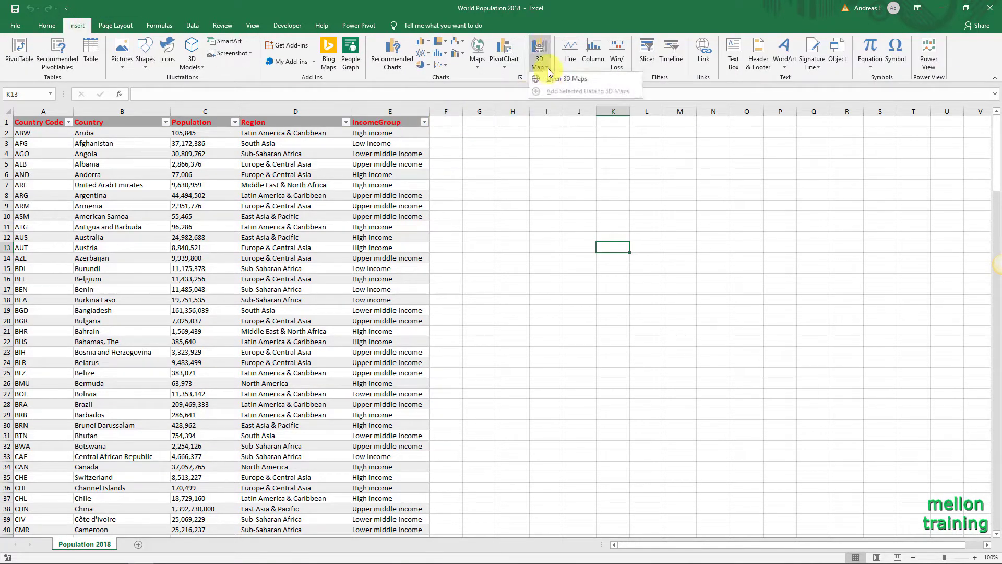
click(602, 82)
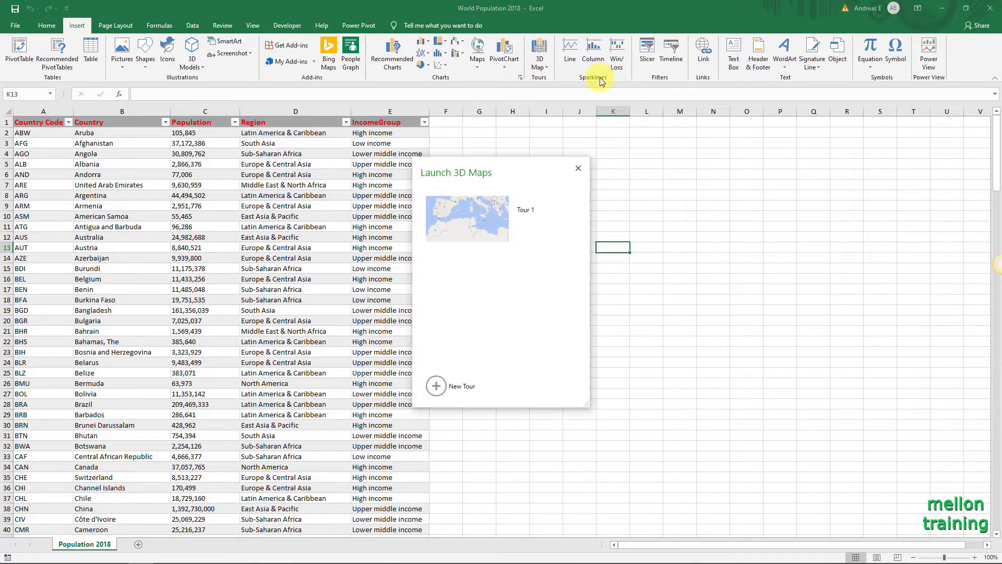
click(477, 215)
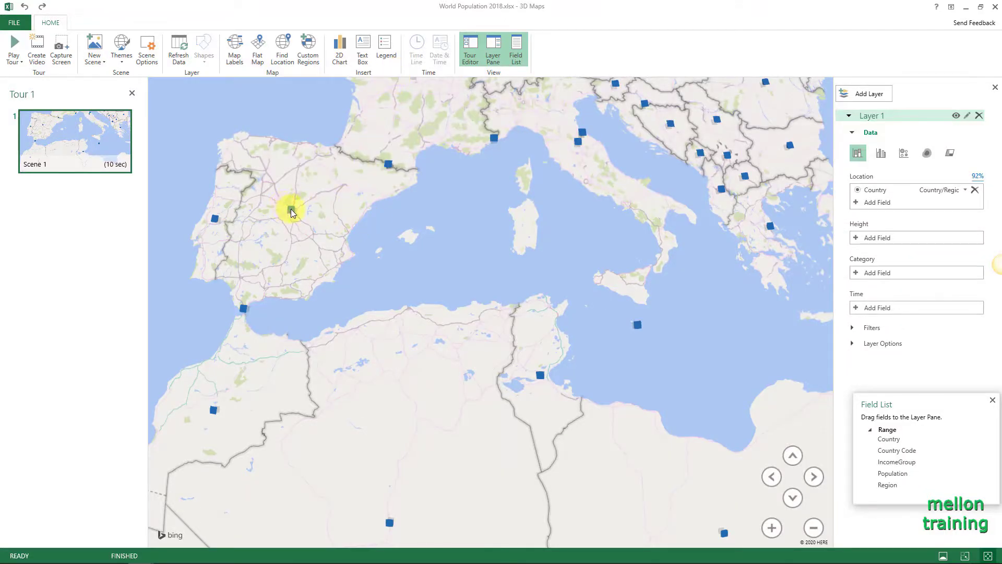
- Pan the map from the Mediterranean west to the central United States and zoom out
drag(429, 201, 410, 280)
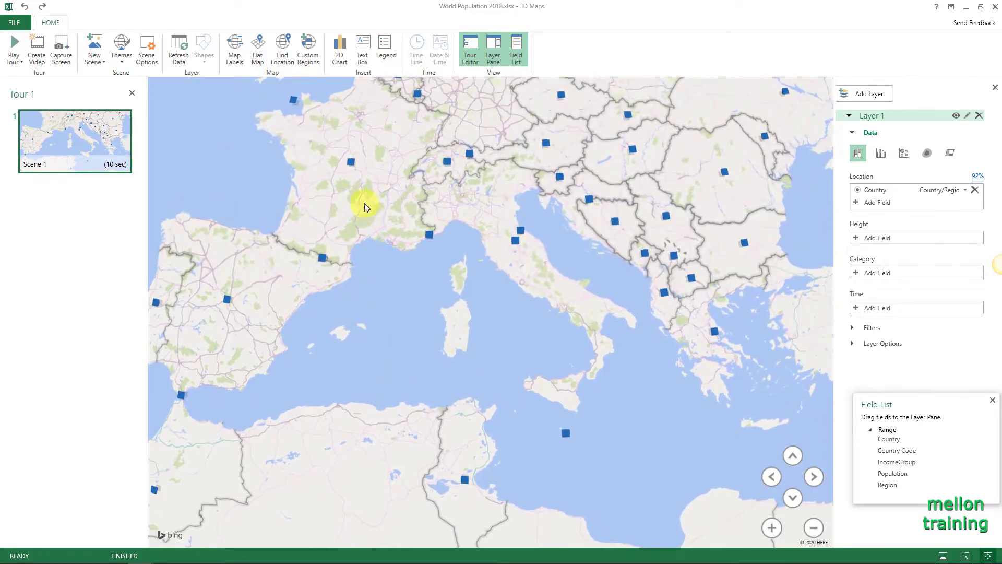
mouse_move(351, 162)
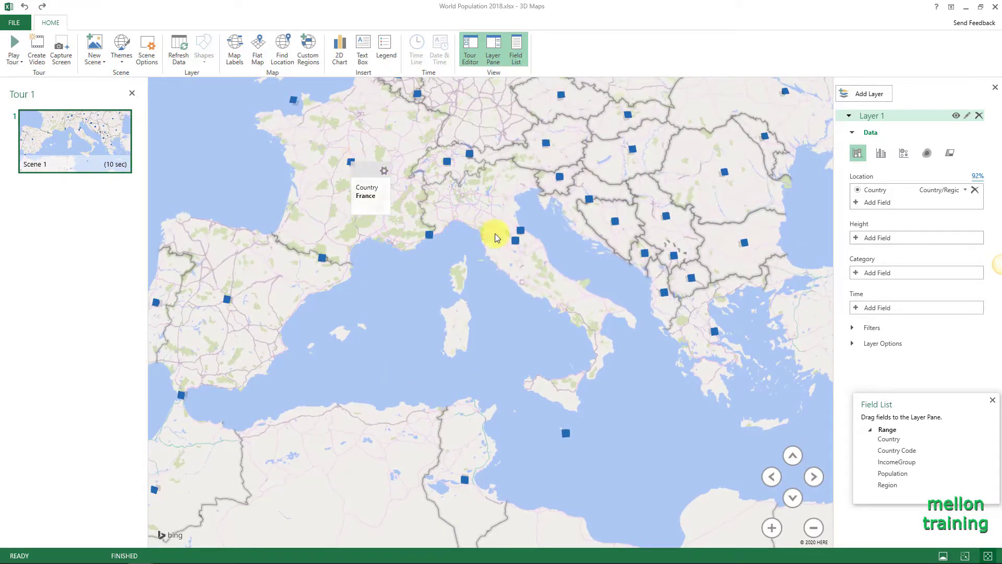
drag(596, 259, 483, 227)
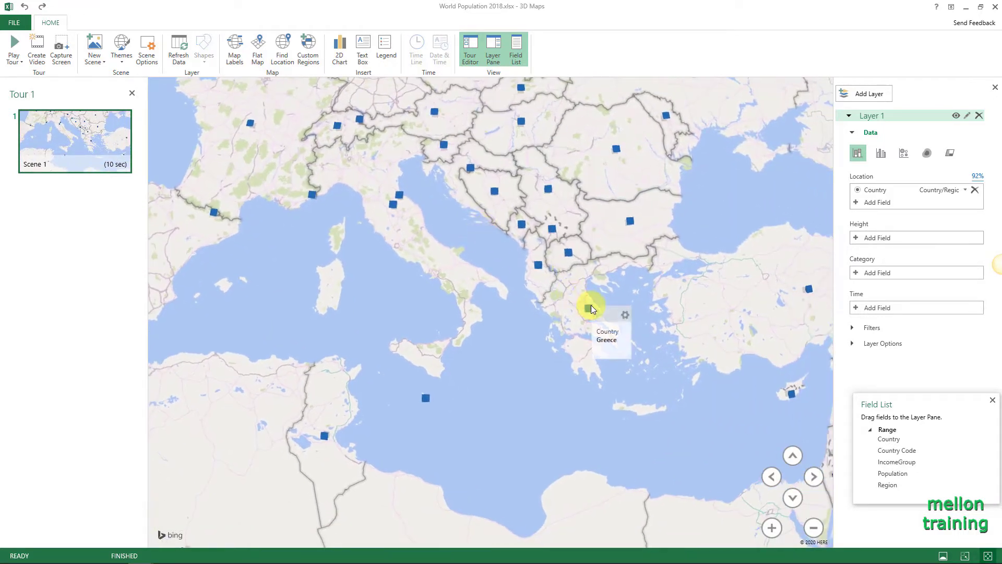
scroll(233, 308, down, 3)
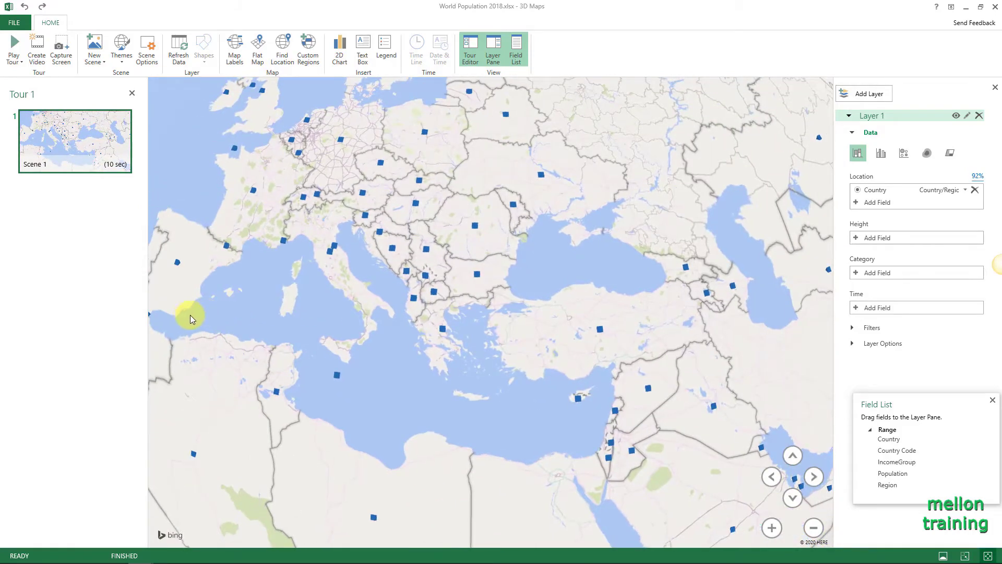
drag(190, 315, 767, 286)
drag(450, 314, 785, 242)
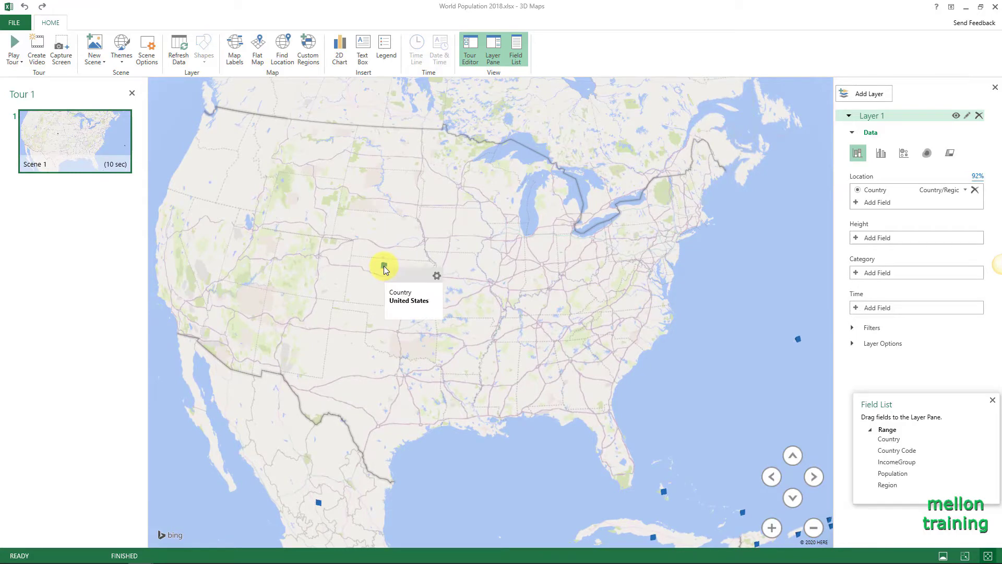
scroll(384, 265, down, 3)
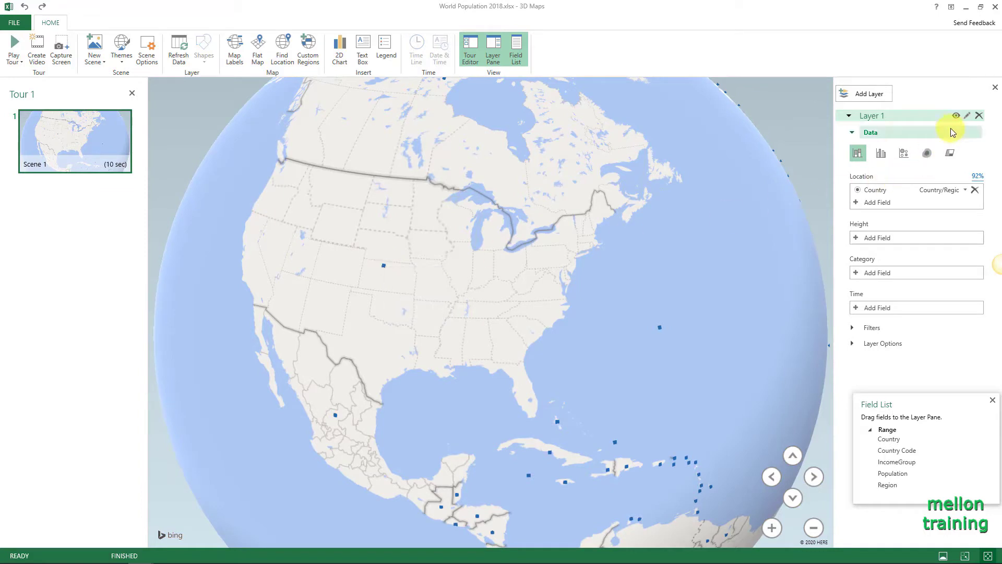
- Rename Layer 1 to 'World Population'
click(967, 115)
drag(918, 117, 835, 120)
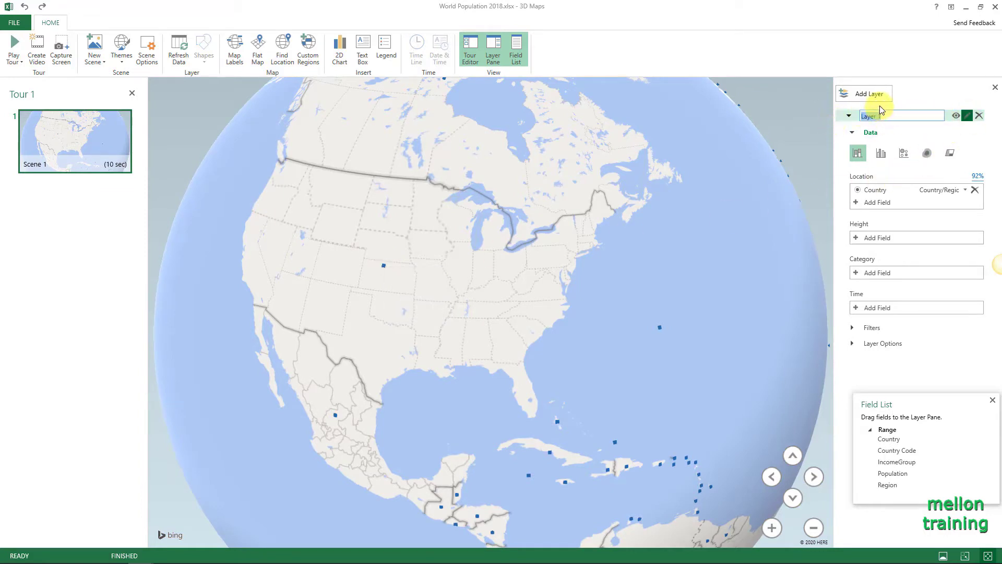
text(Wor)
text(ld Popul)
text(ation)
key(Return)
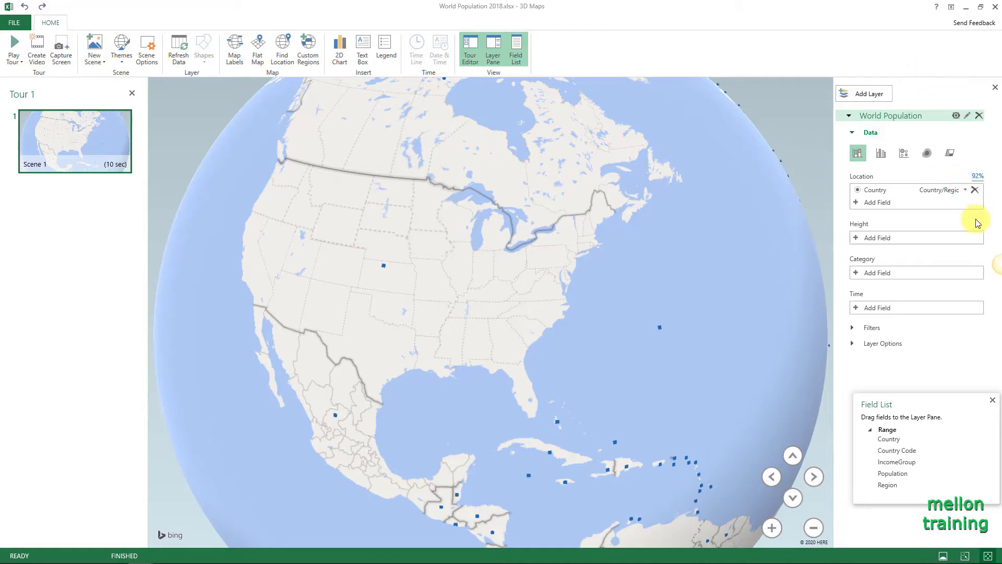
- Use Population as the column height and rotate the globe to India
click(923, 241)
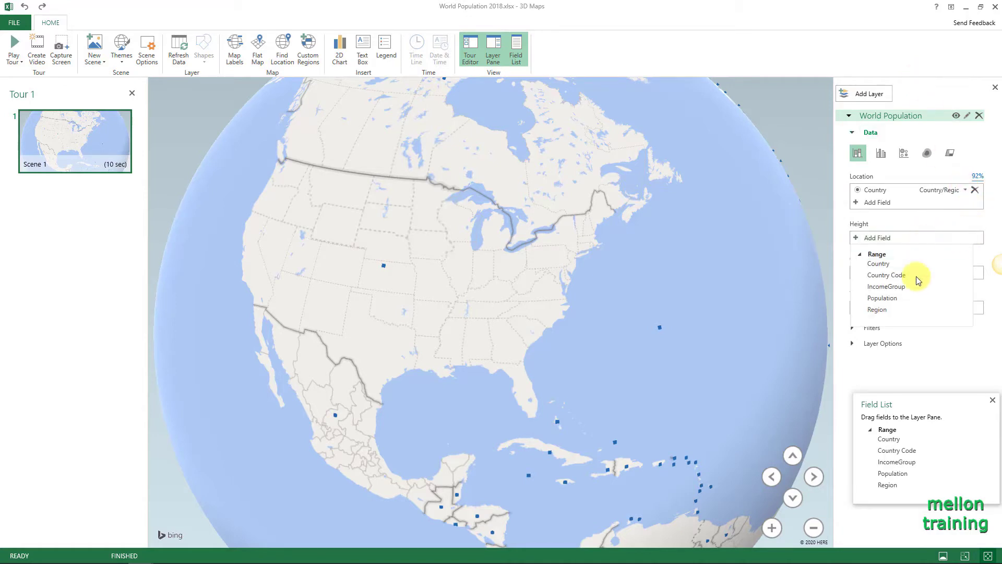
click(901, 300)
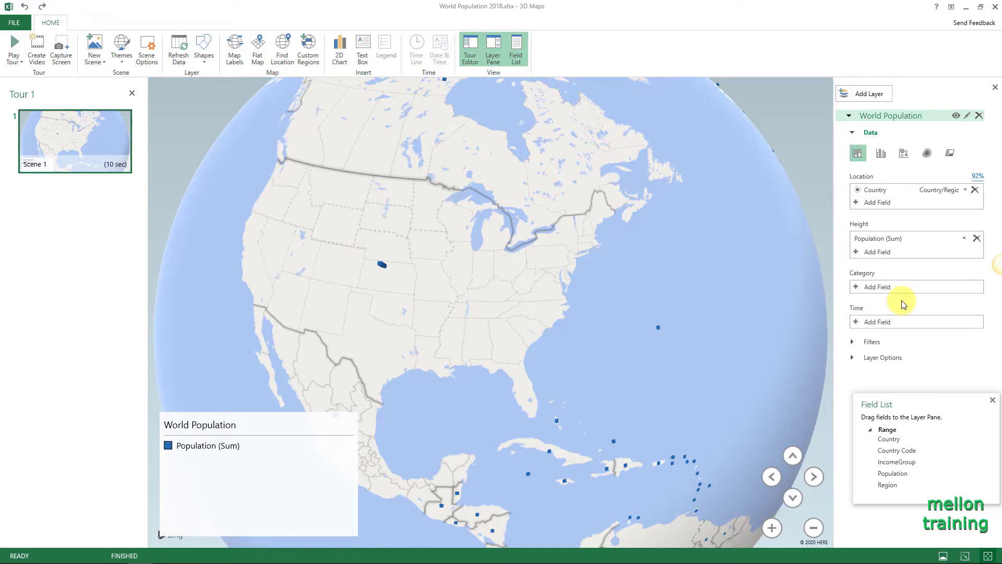
drag(709, 224, 407, 272)
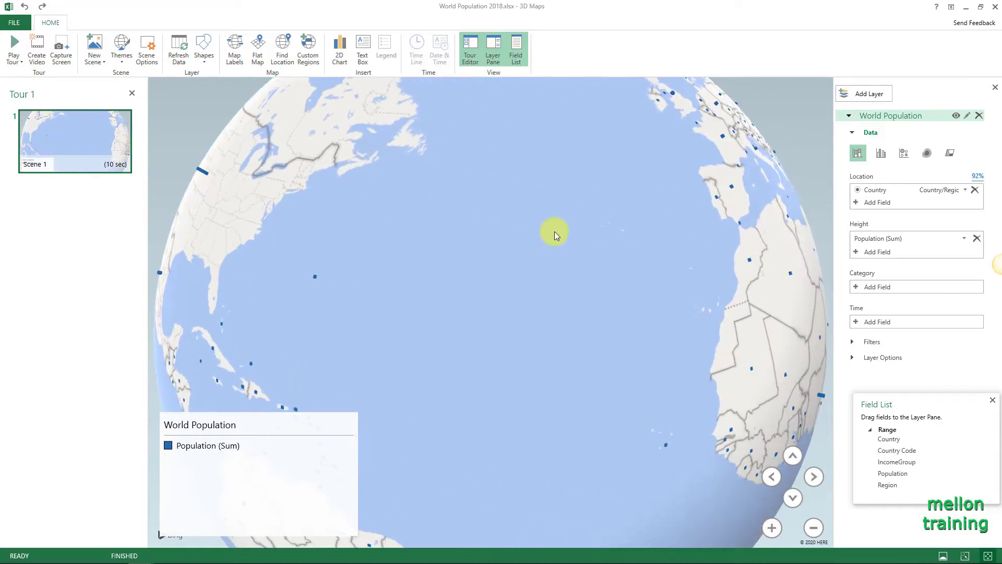
drag(509, 247, 327, 186)
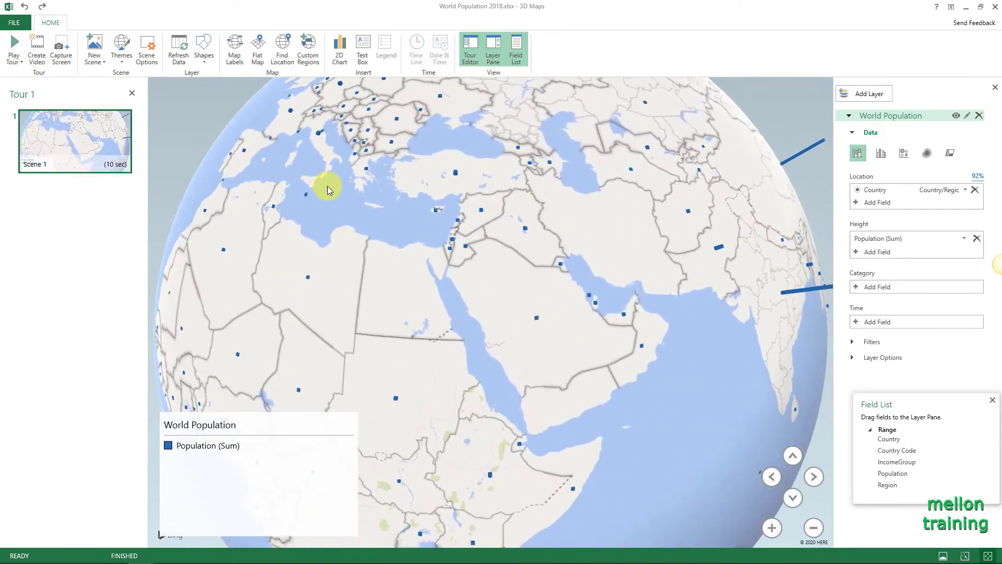
drag(743, 306, 240, 302)
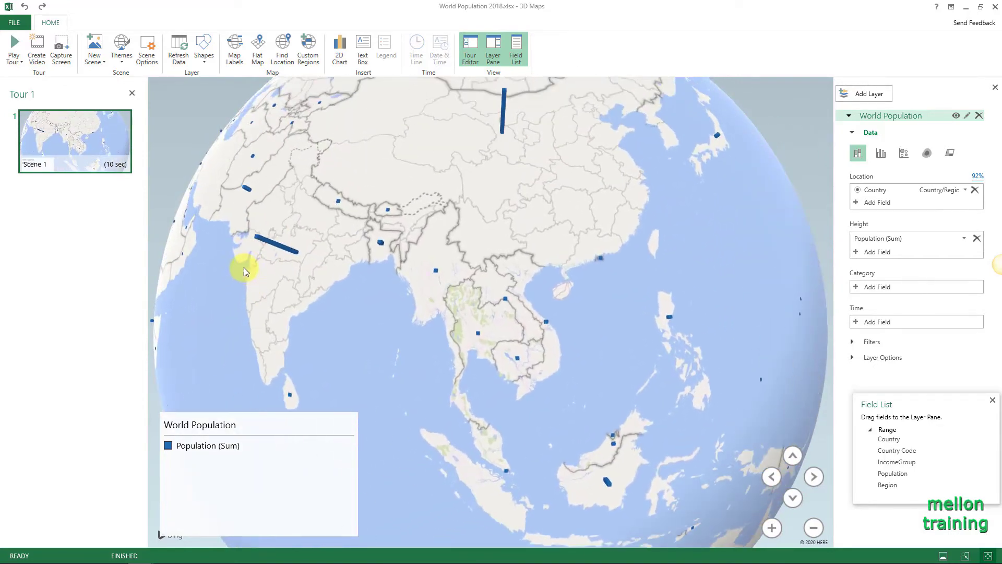
double_click(312, 292)
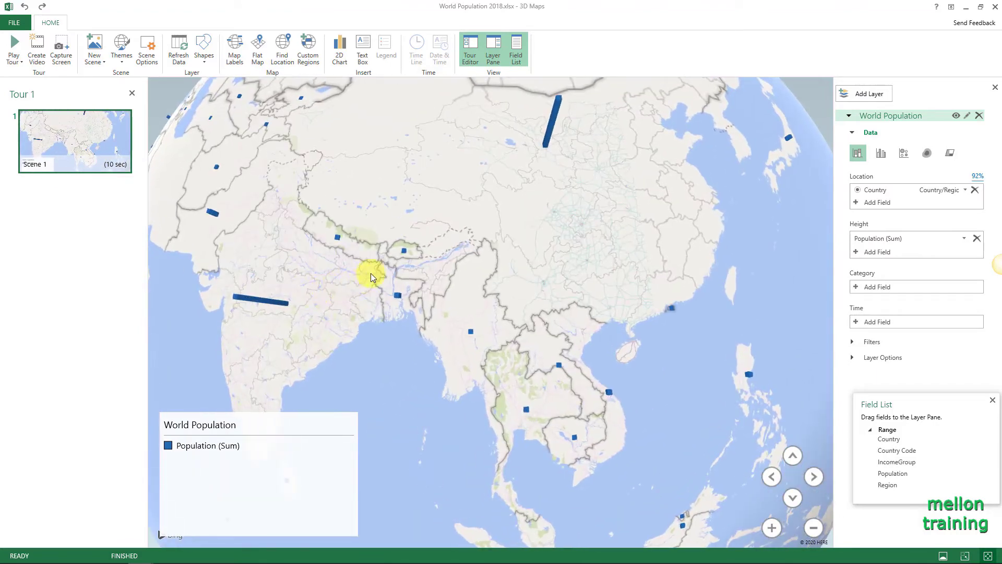
drag(493, 99, 676, 299)
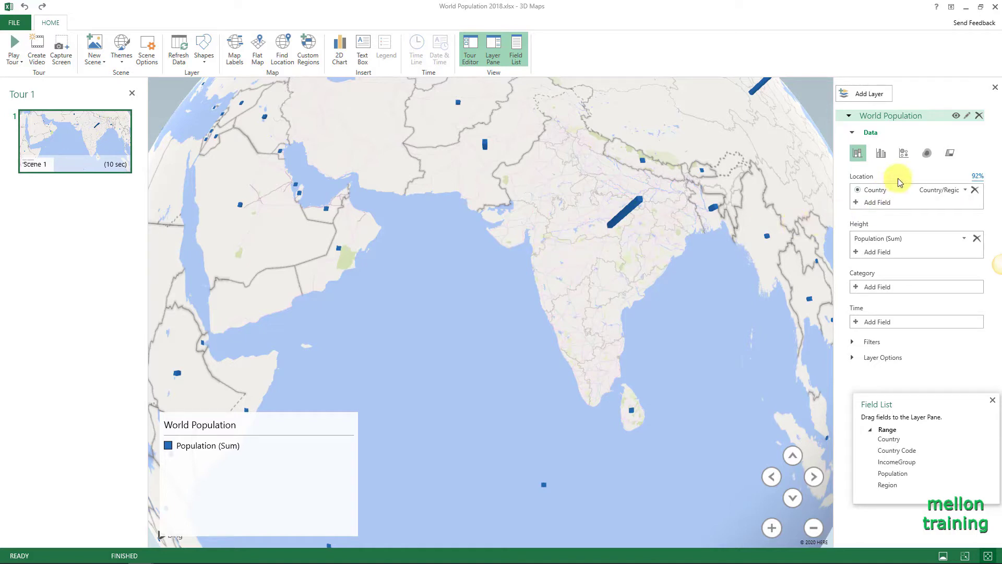
- Switch World Population to bubbles and pan from Southeast Asia toward the Horn of Africa
click(905, 153)
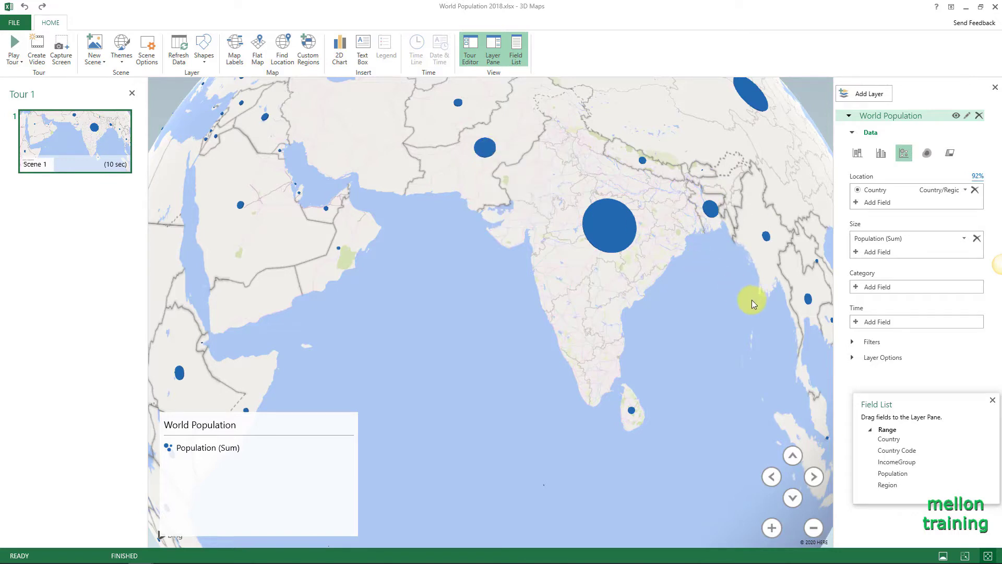
drag(752, 299, 501, 208)
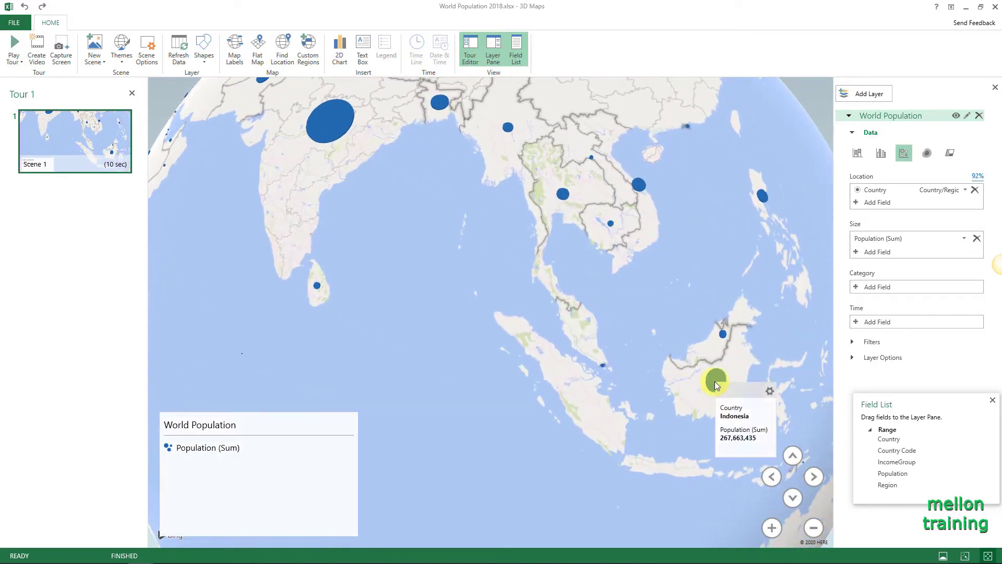
drag(477, 315, 769, 299)
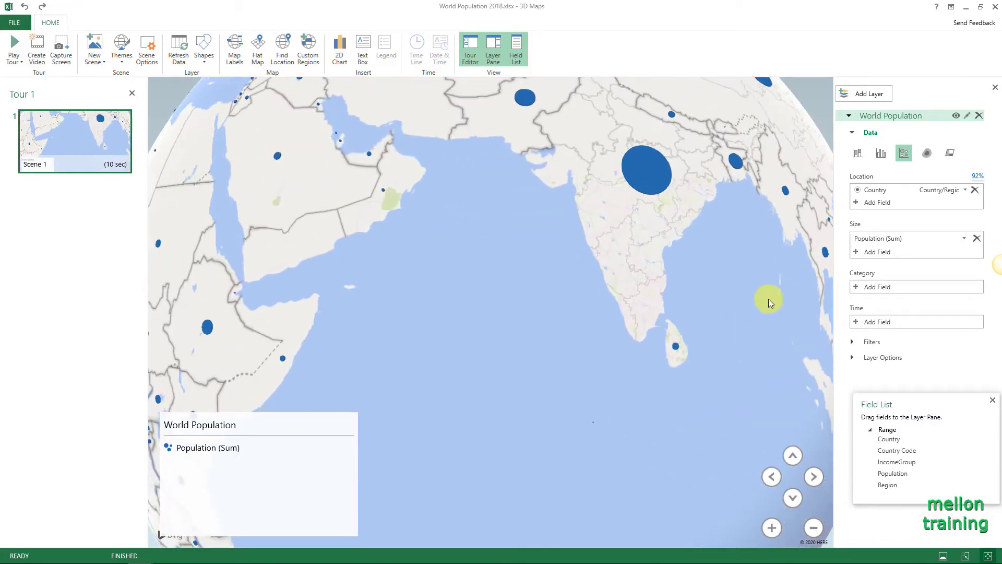
drag(535, 338, 631, 340)
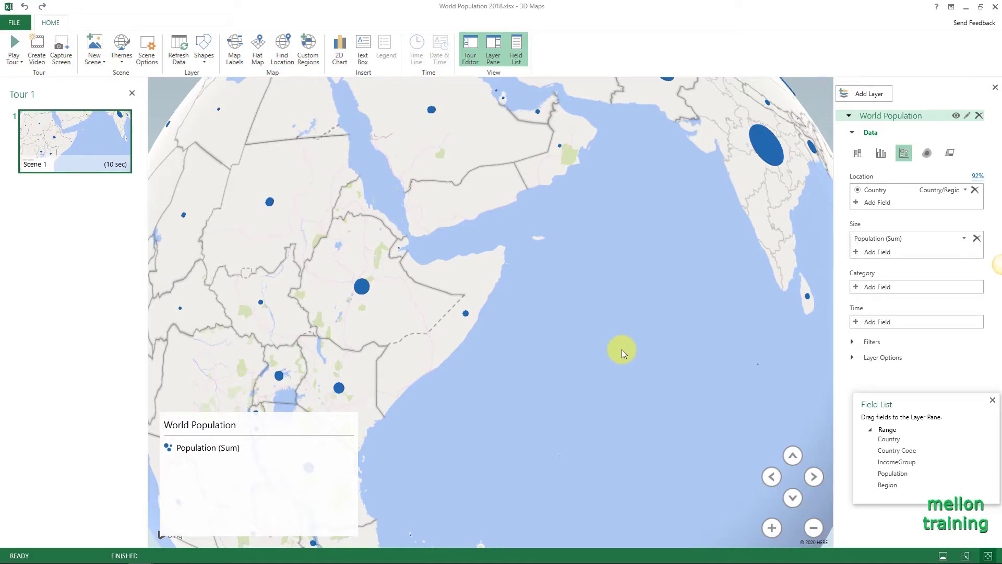
- Show population as a heat map and centre the view on India
click(927, 153)
drag(504, 311, 635, 415)
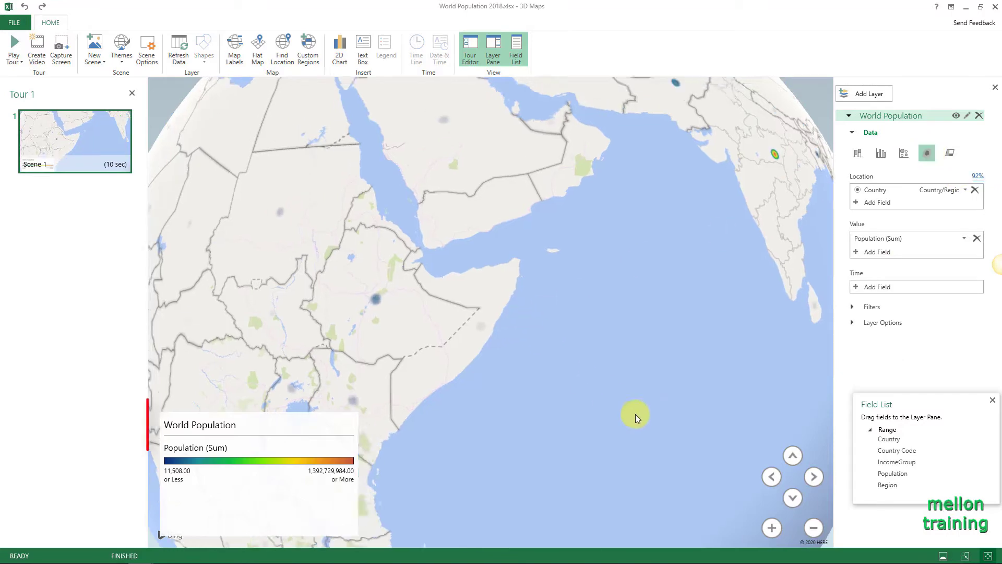
drag(581, 436, 687, 425)
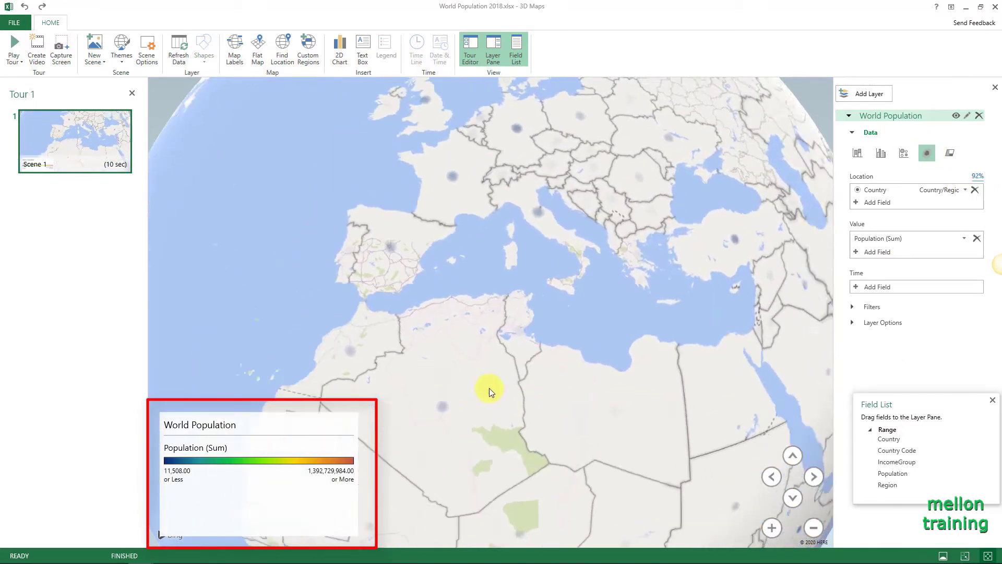
drag(502, 315, 224, 289)
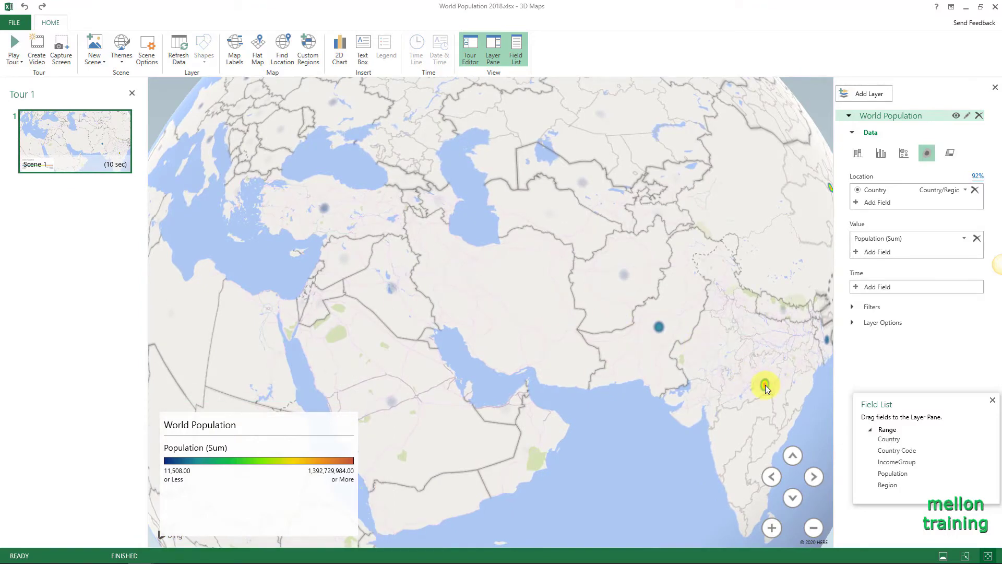
drag(765, 385, 543, 318)
scroll(538, 331, up, 3)
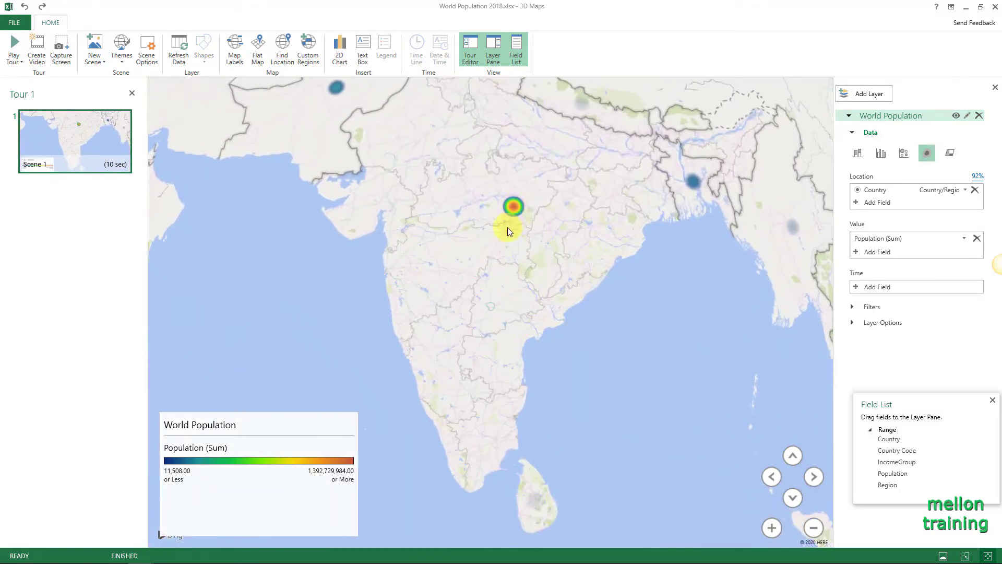
drag(391, 297, 473, 353)
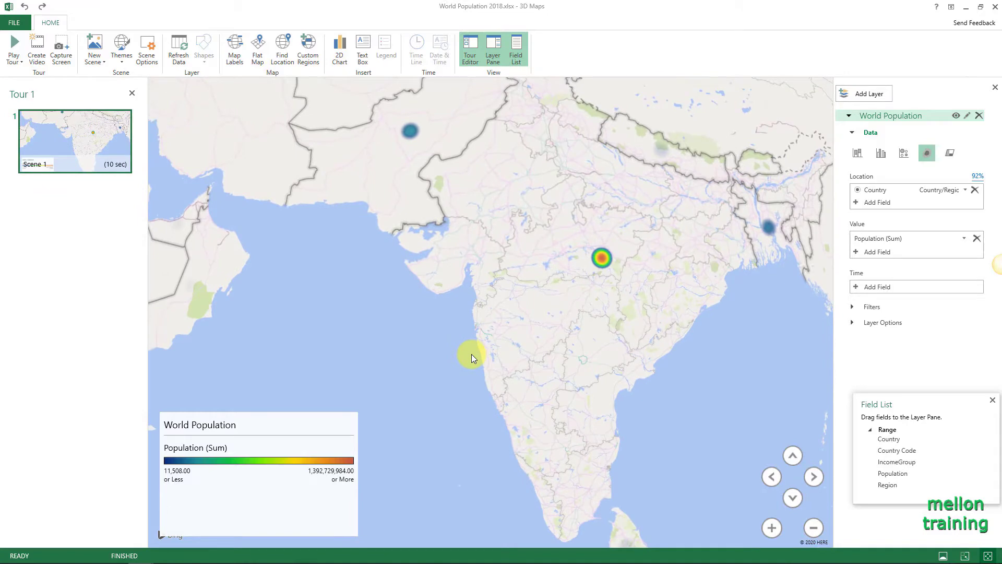
- Set the heat map's custom high colour to deep red, then switch back to bubbles
click(860, 325)
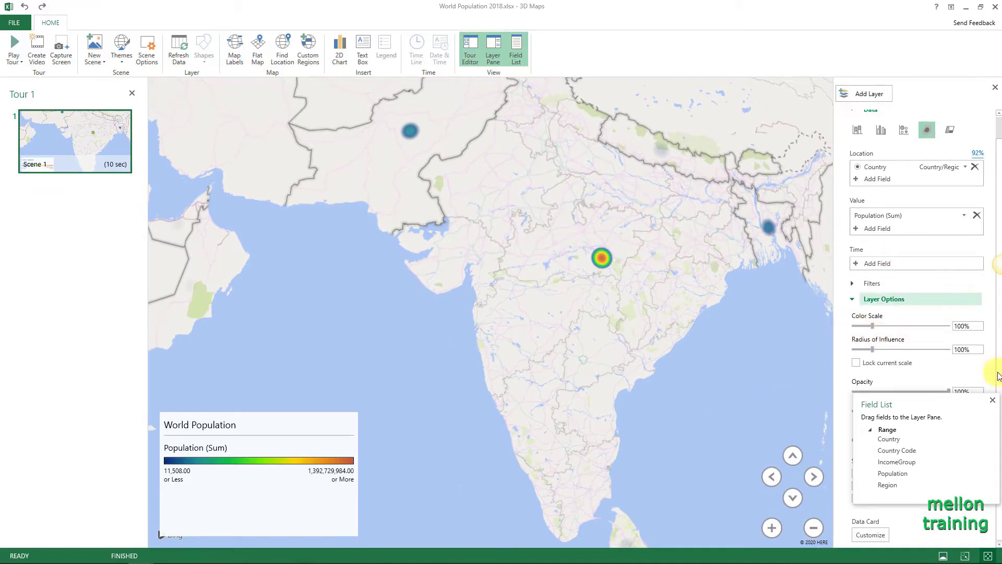
drag(954, 409, 461, 434)
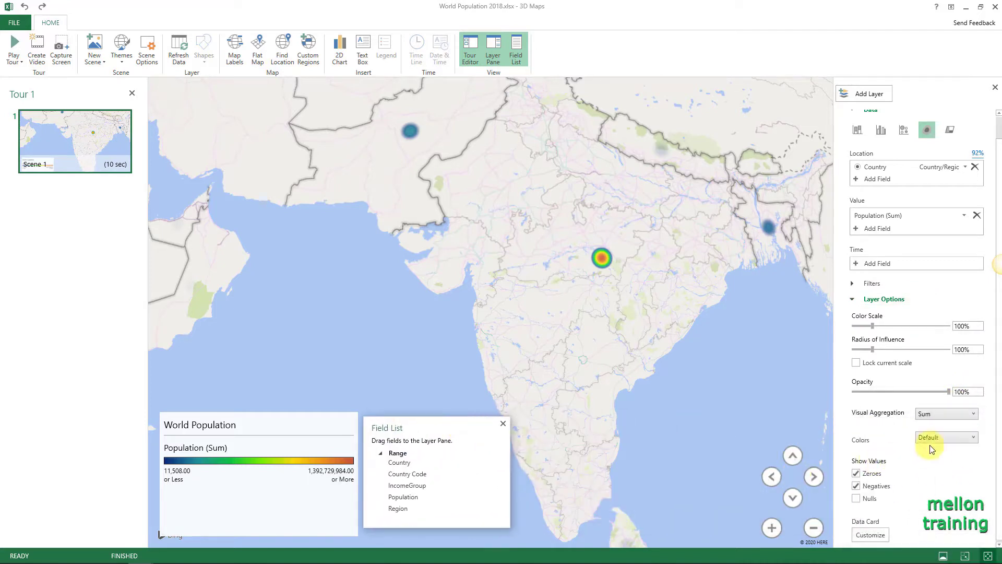
click(974, 438)
click(945, 459)
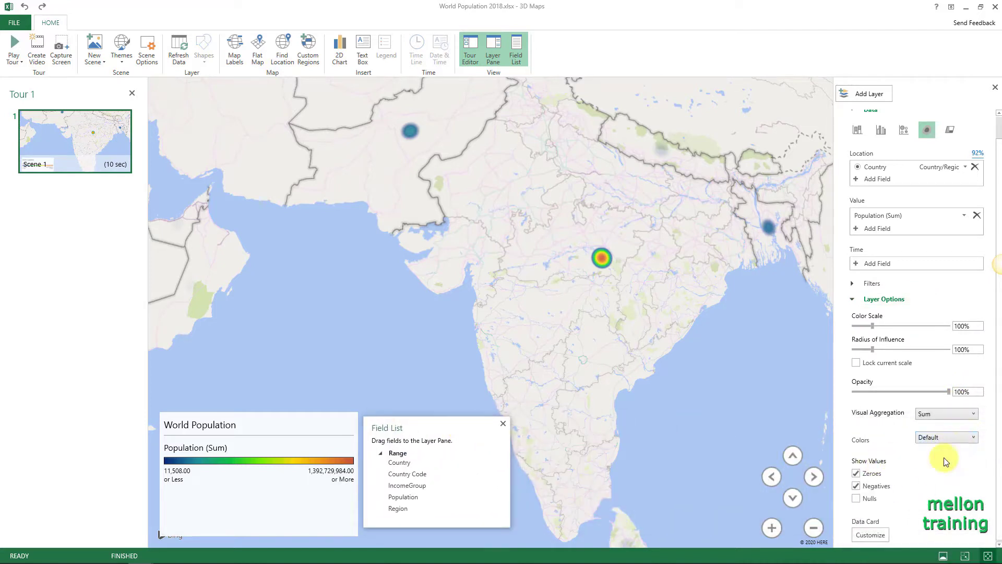
click(922, 481)
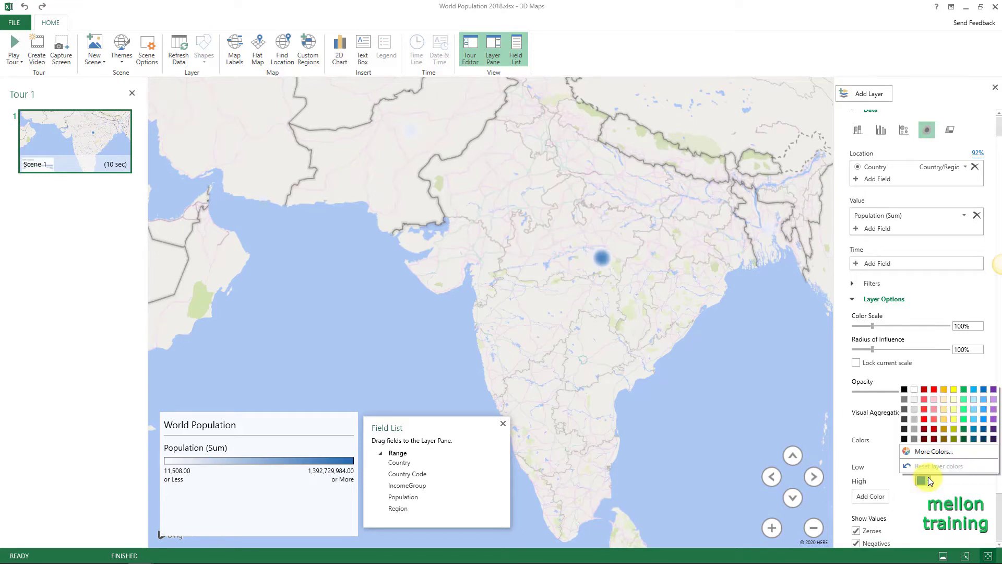
click(930, 390)
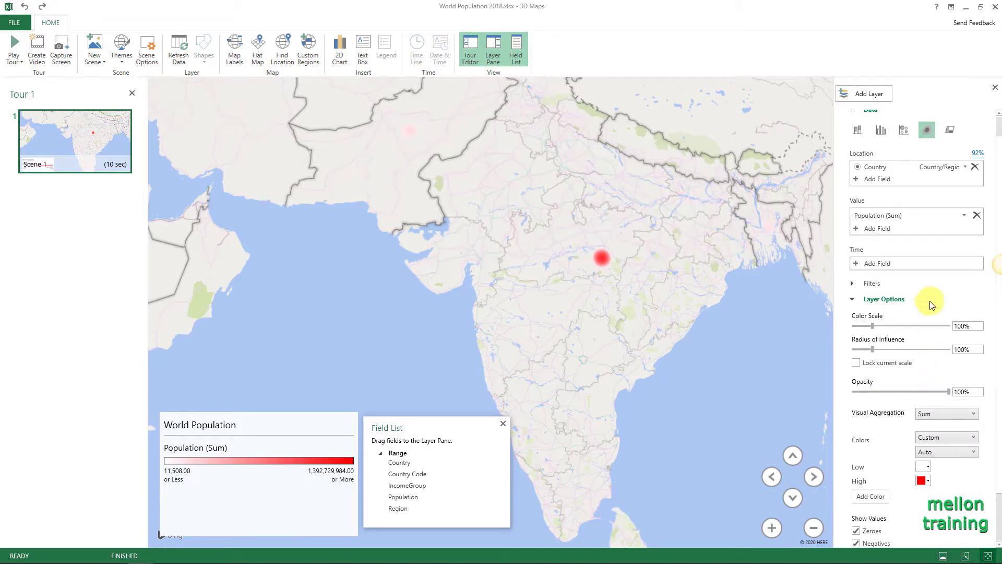
click(904, 130)
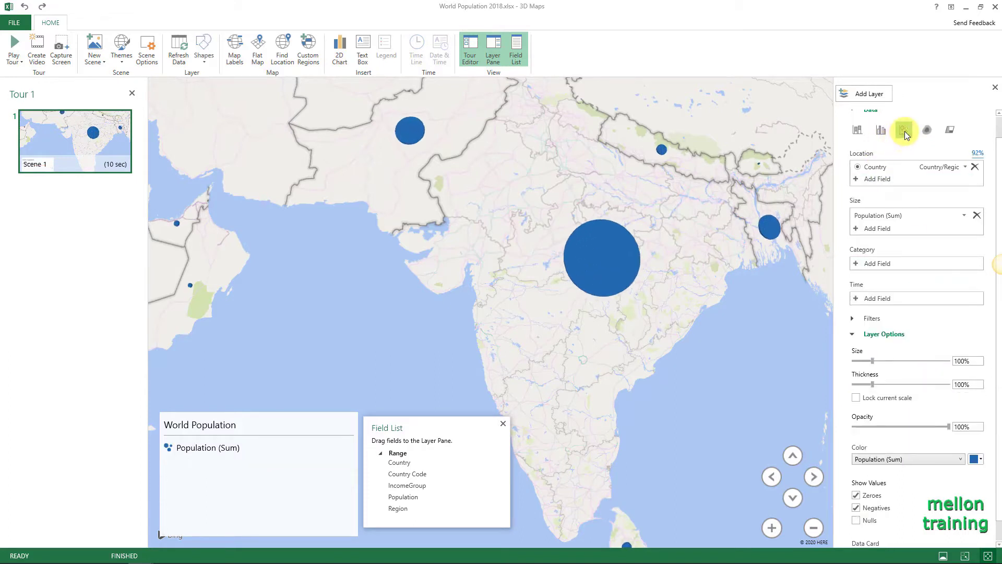
- Colour the bubbles red, set opacity to 54%, then reset layer colours to default
click(980, 460)
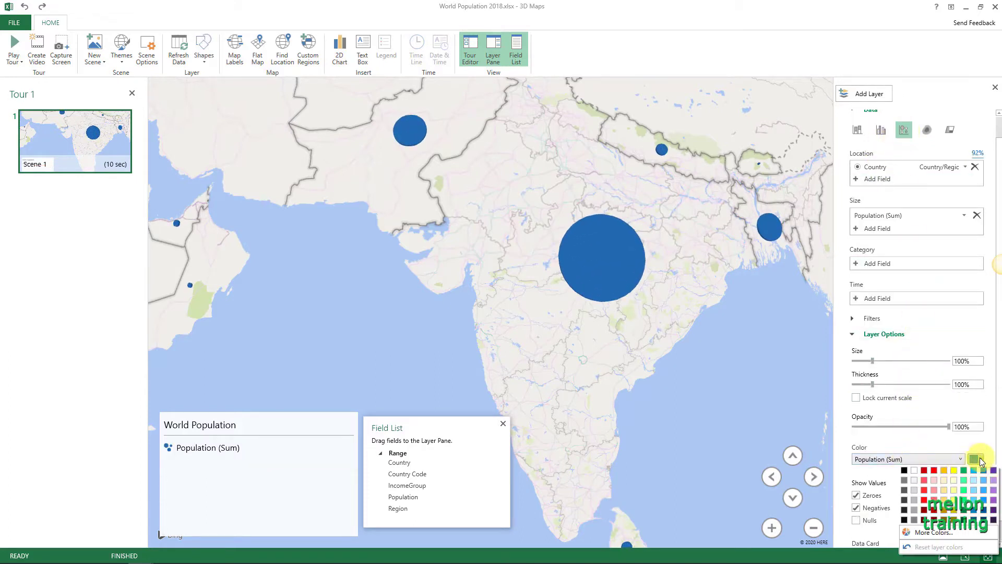
click(935, 470)
scroll(640, 383, down, 5)
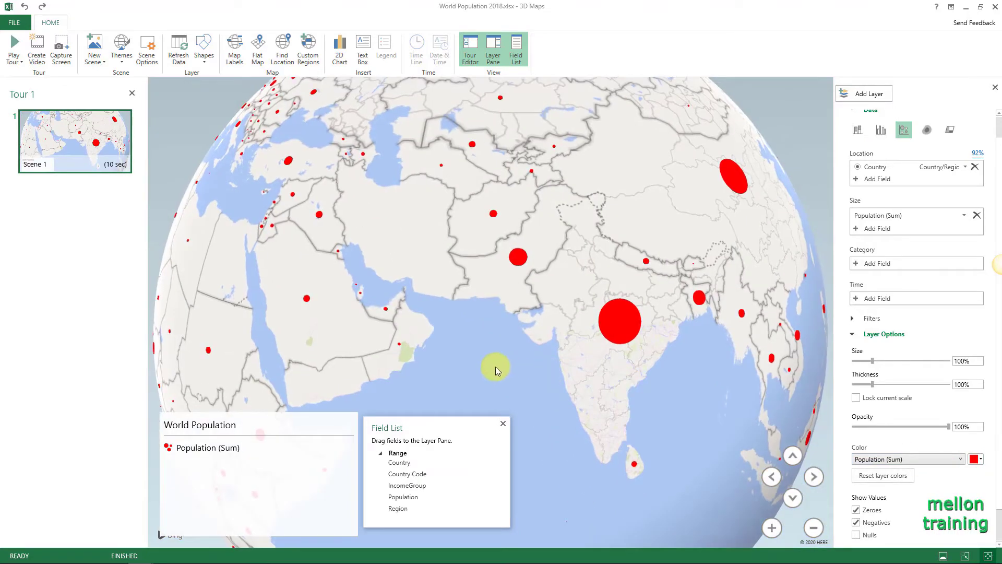
drag(496, 366, 569, 358)
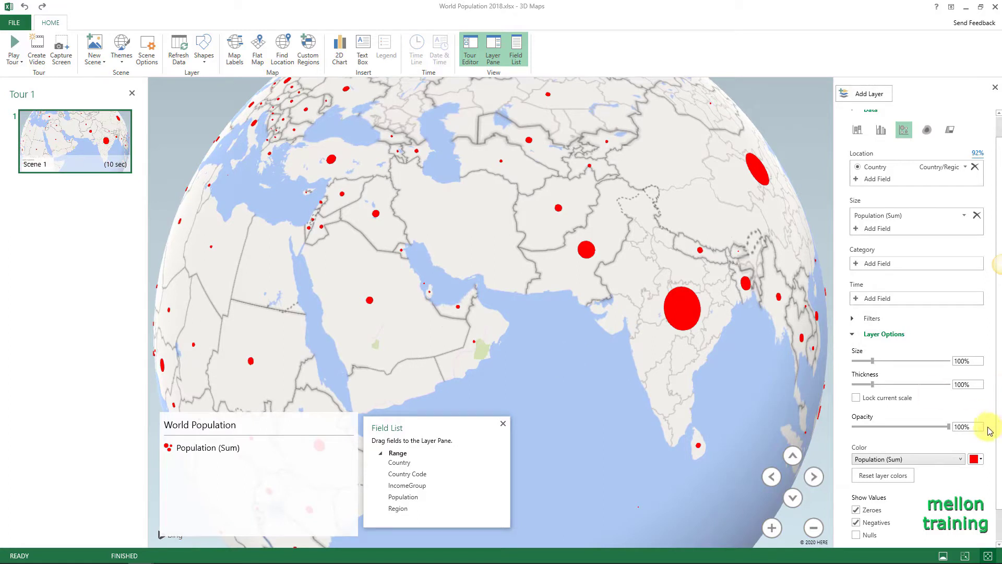
drag(946, 426, 902, 426)
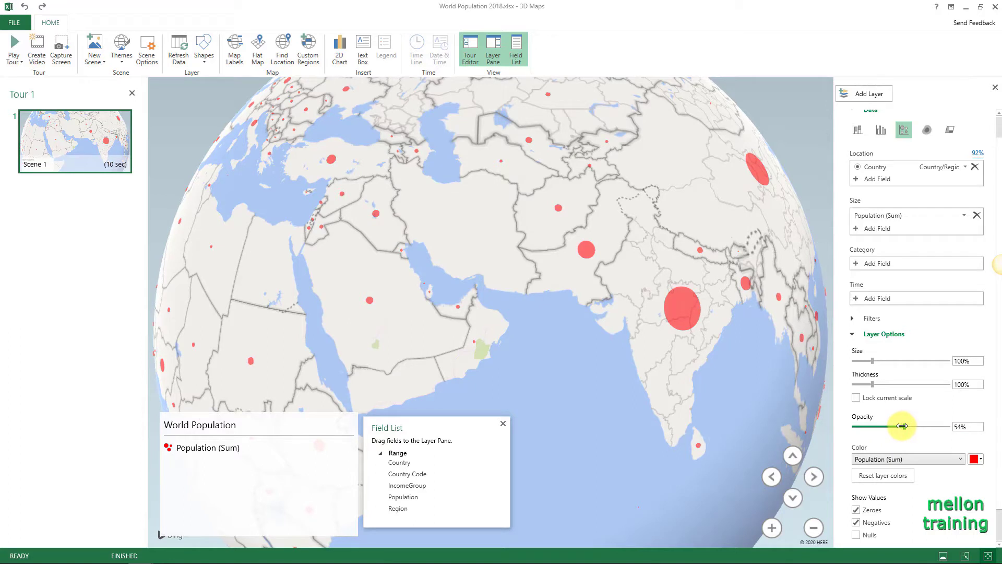
scroll(925, 464, down, 1)
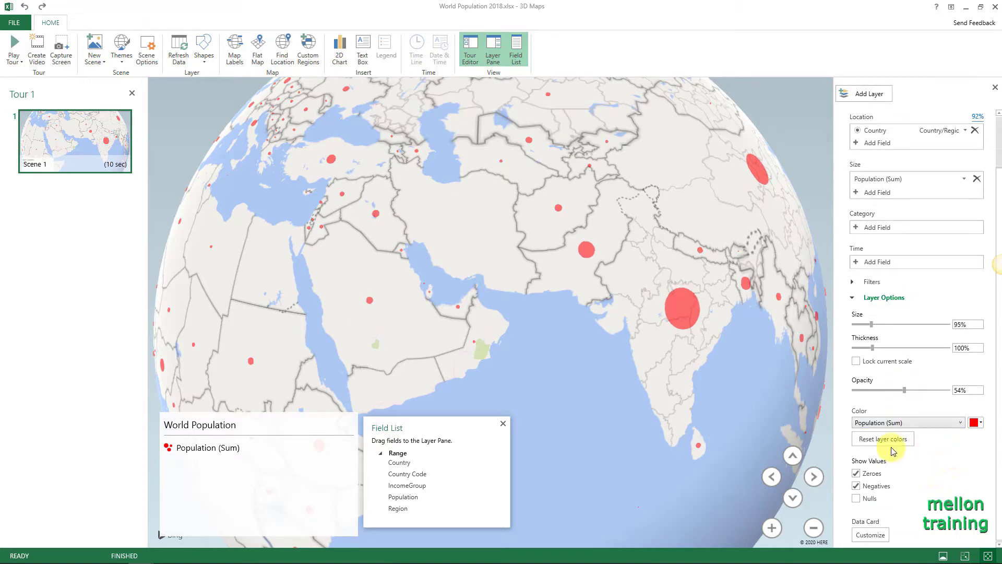
click(892, 462)
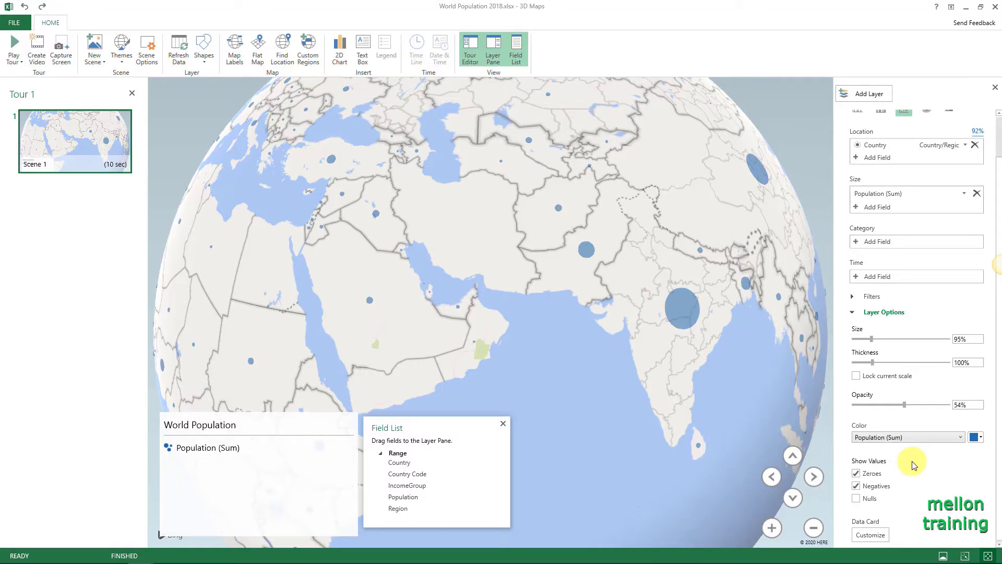
- Add Layer 2 categorised by Region and rotate the globe toward Africa
click(877, 98)
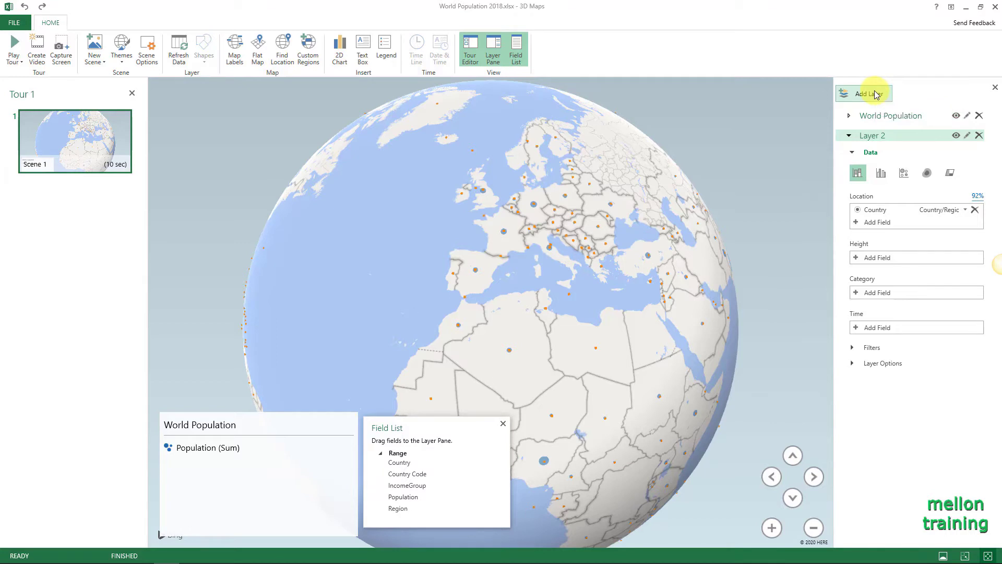
click(887, 293)
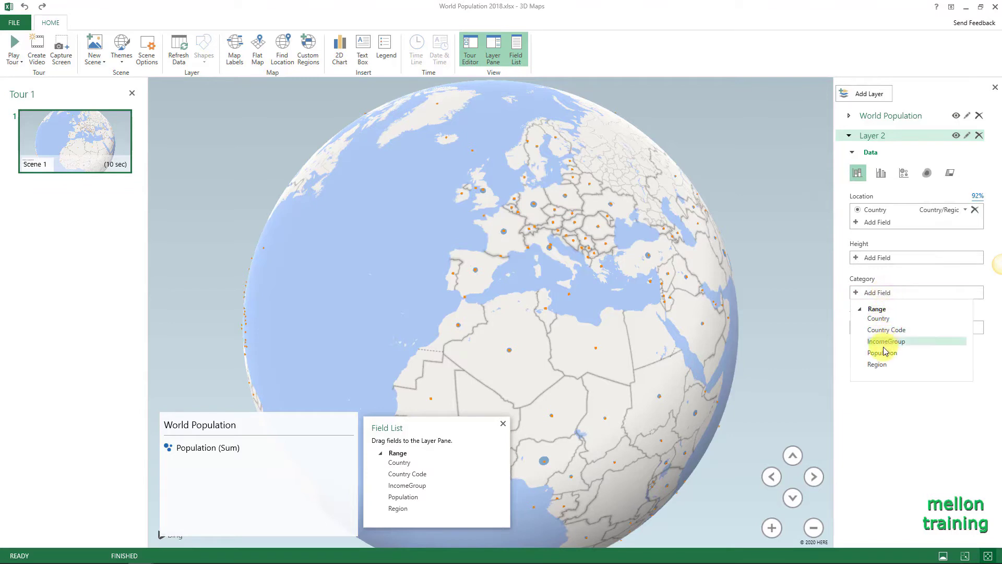
click(881, 364)
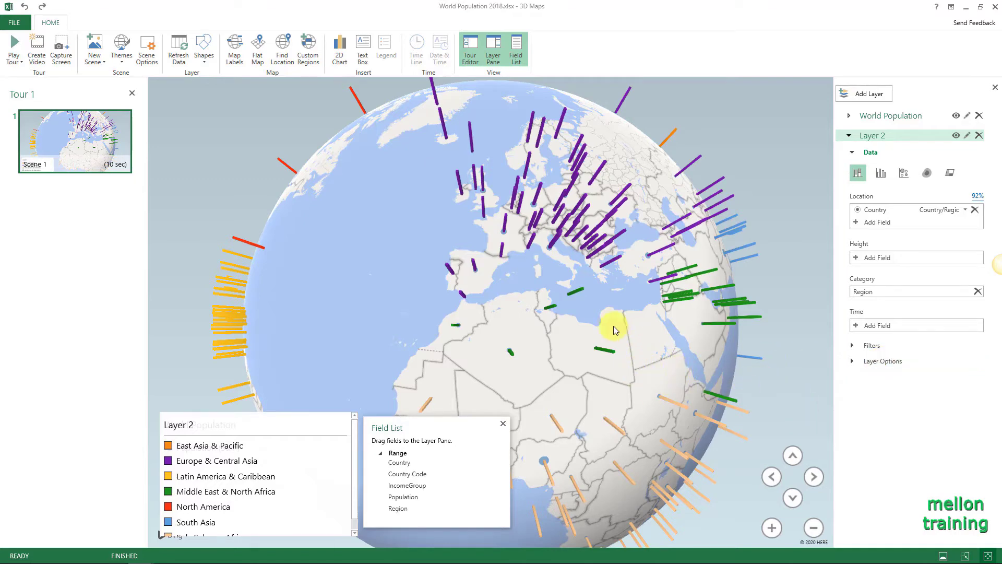
mouse_move(613, 325)
mouse_down()
mouse_move(503, 192)
mouse_move(572, 189)
mouse_move(430, 197)
mouse_up()
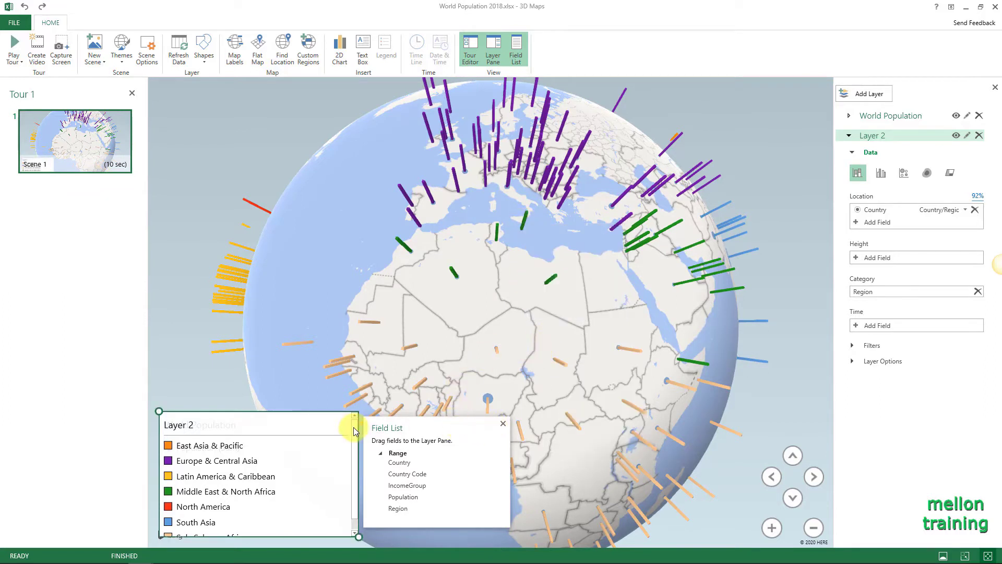
- Remove the Layer 2 and World Population legends, then close 3D Maps via File > Close
right_click(327, 425)
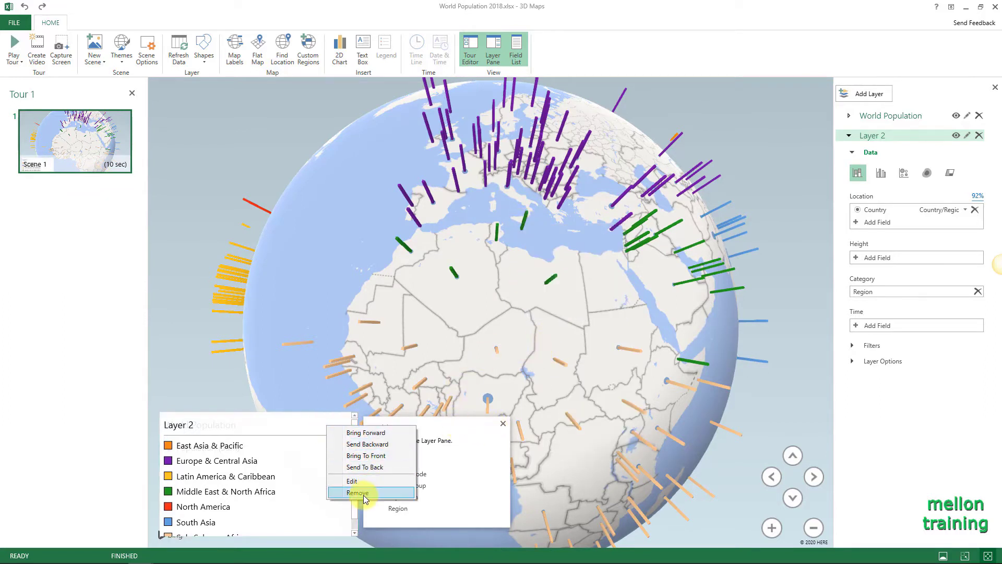
click(366, 493)
right_click(324, 427)
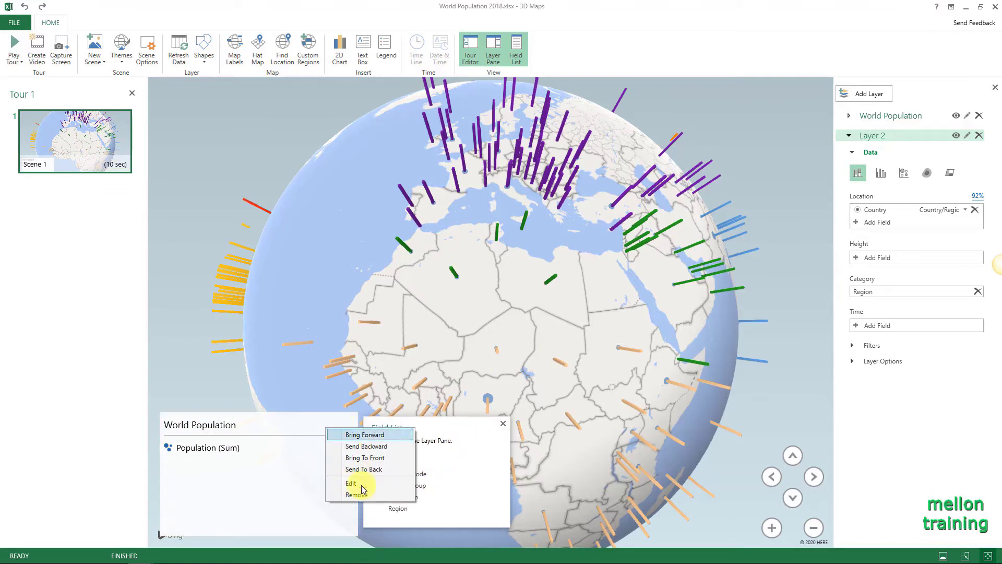
click(356, 495)
drag(476, 425, 957, 411)
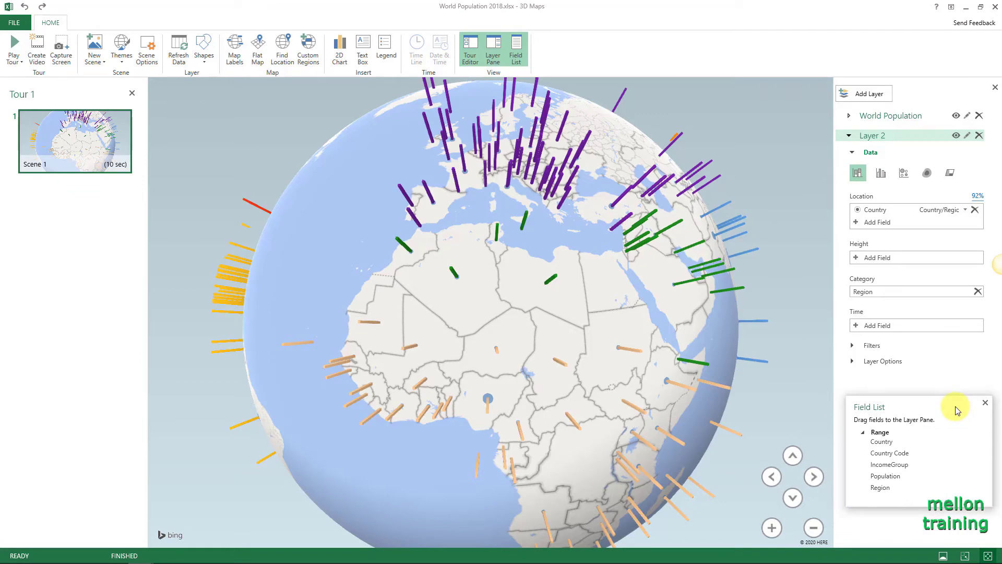
click(15, 22)
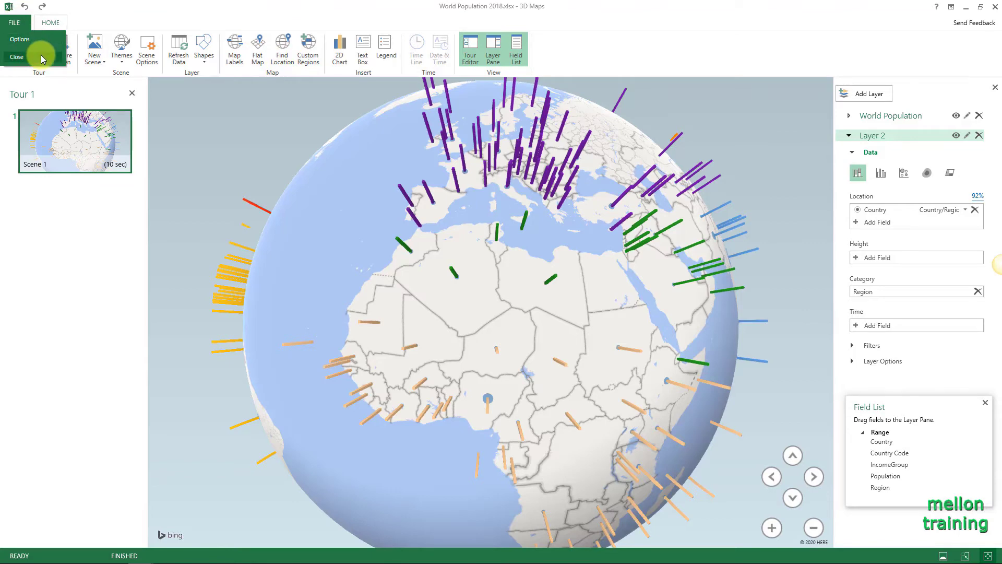
click(16, 57)
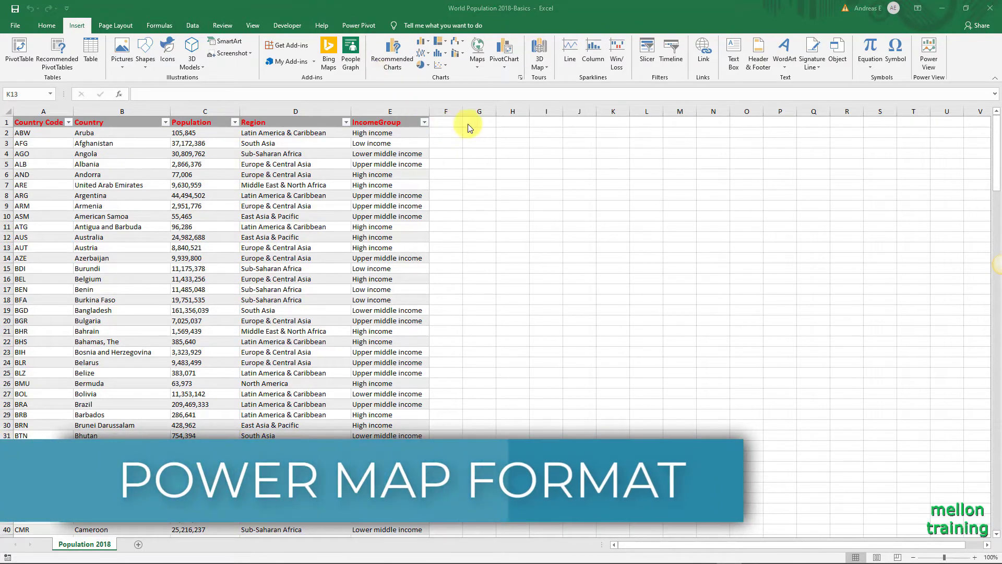
- Reopen Tour 1 in 3D Maps and zoom in on Europe and the Mediterranean
click(547, 67)
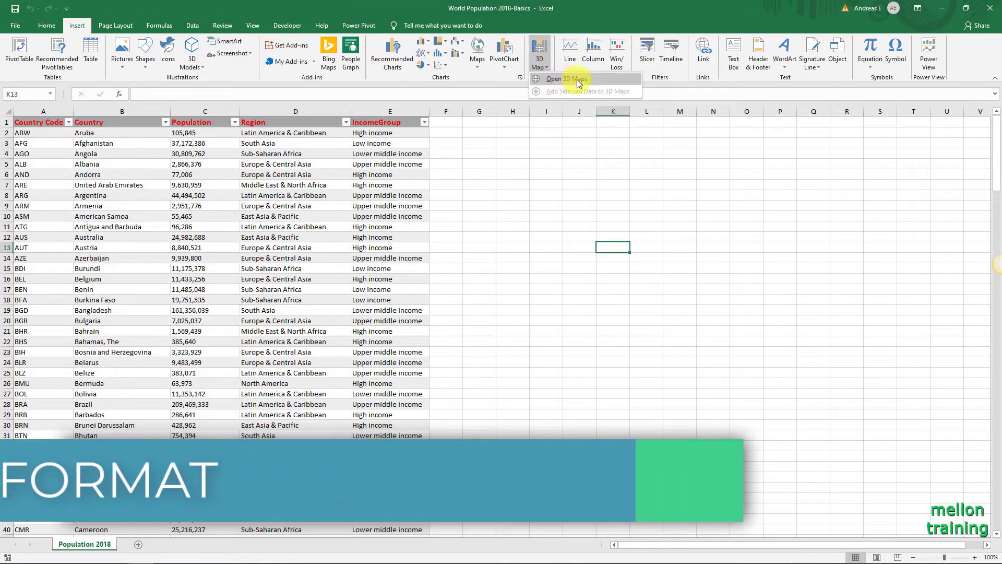
click(599, 79)
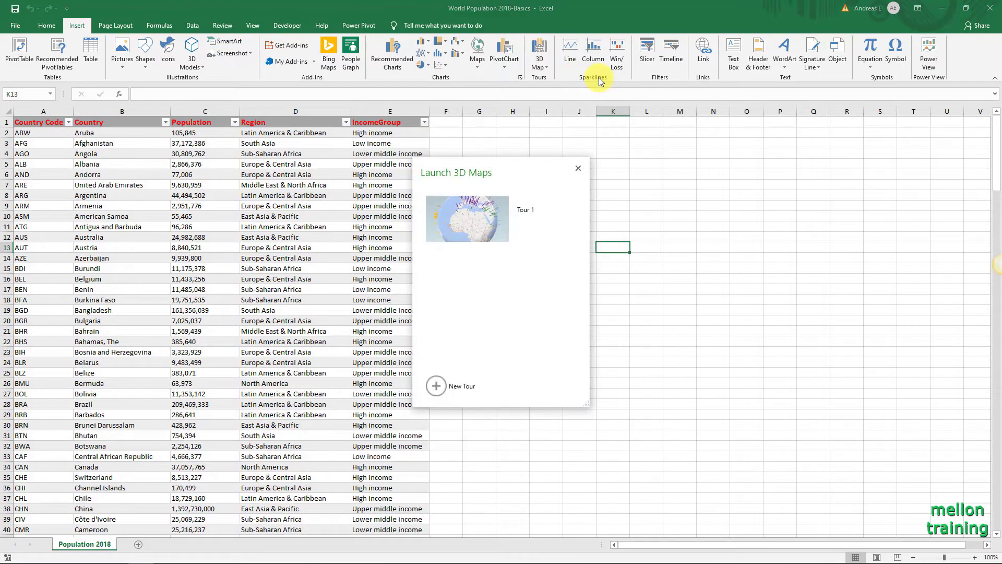
click(465, 230)
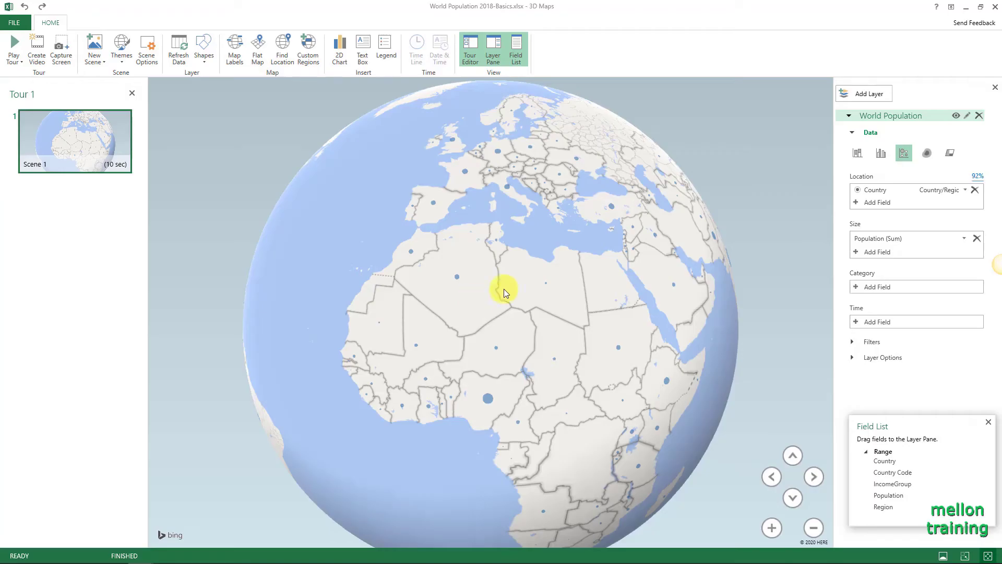
scroll(684, 321, down, 5)
drag(609, 268, 597, 458)
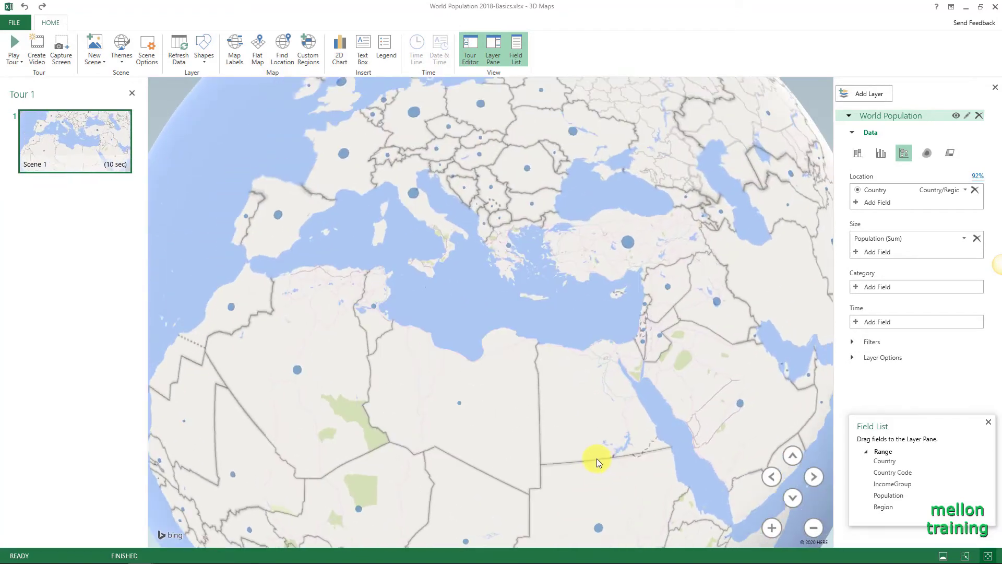
drag(588, 328, 587, 367)
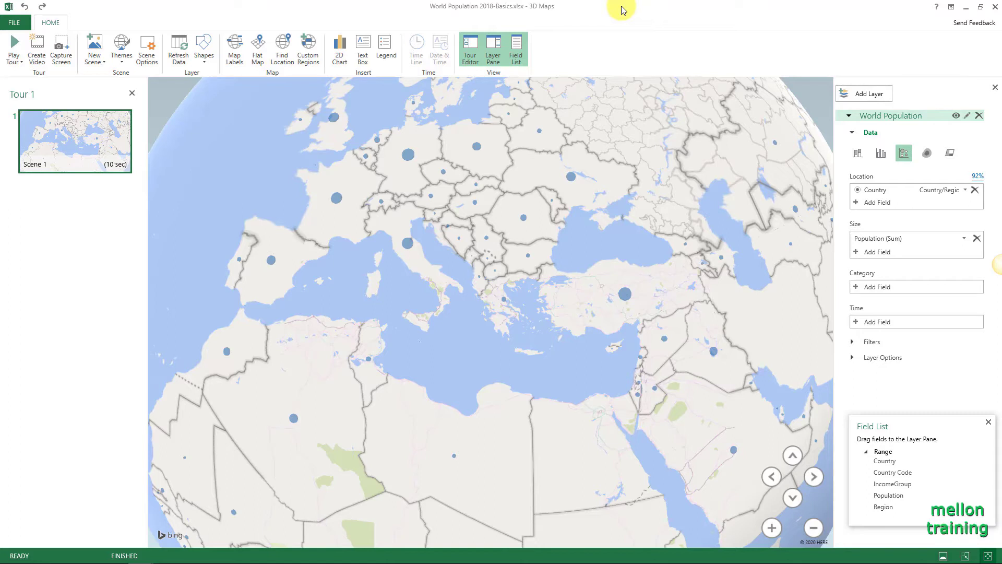
click(122, 61)
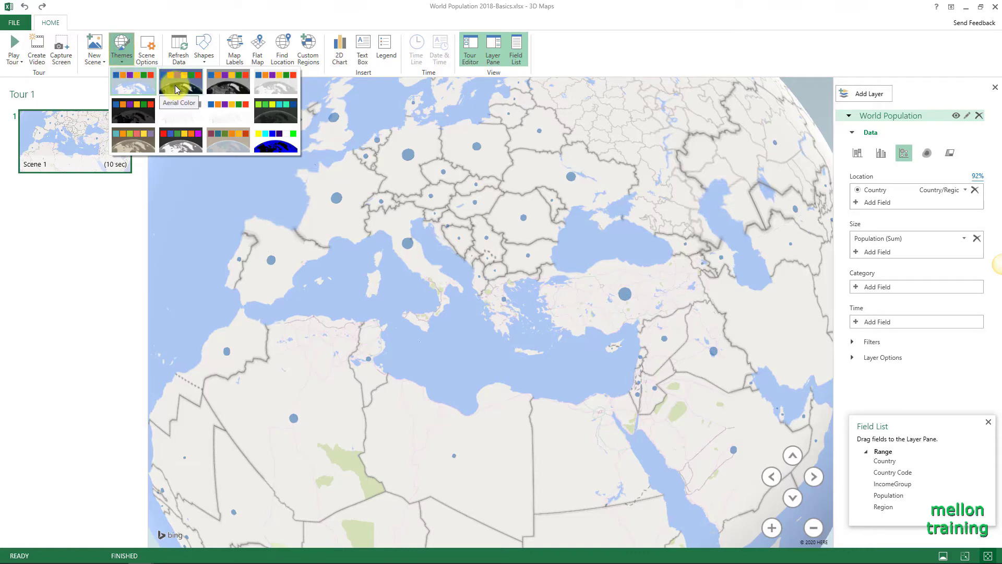
click(176, 89)
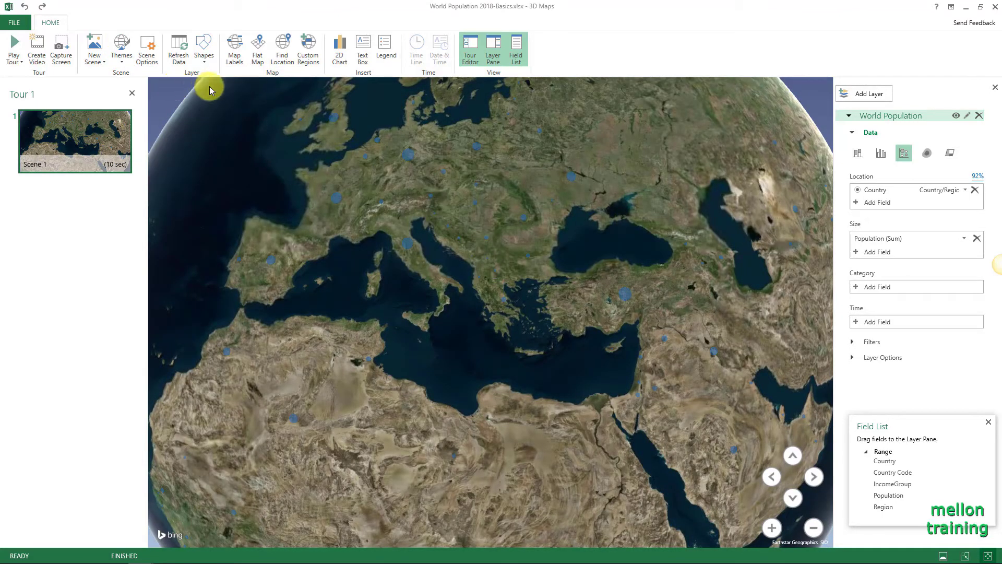
click(123, 61)
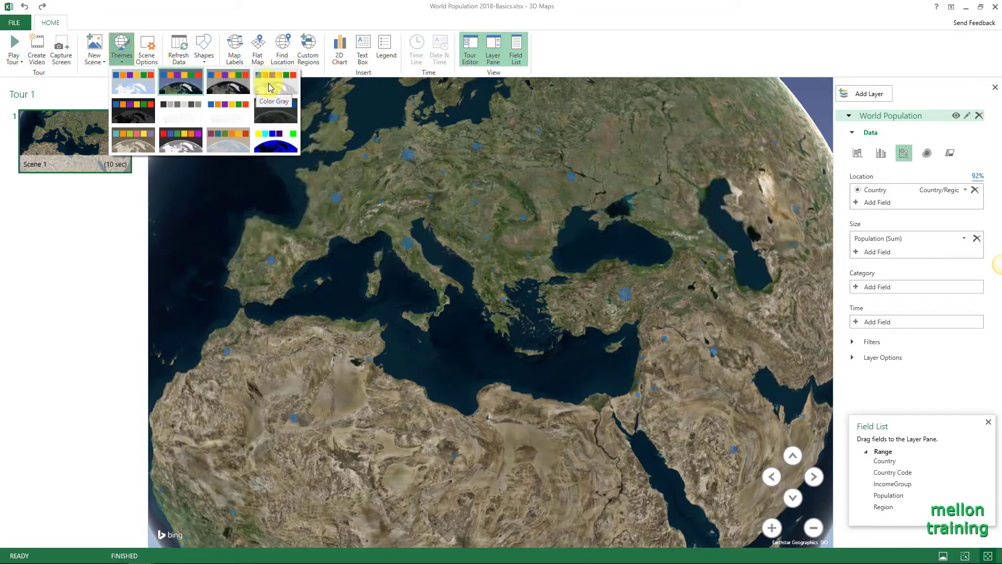
click(274, 111)
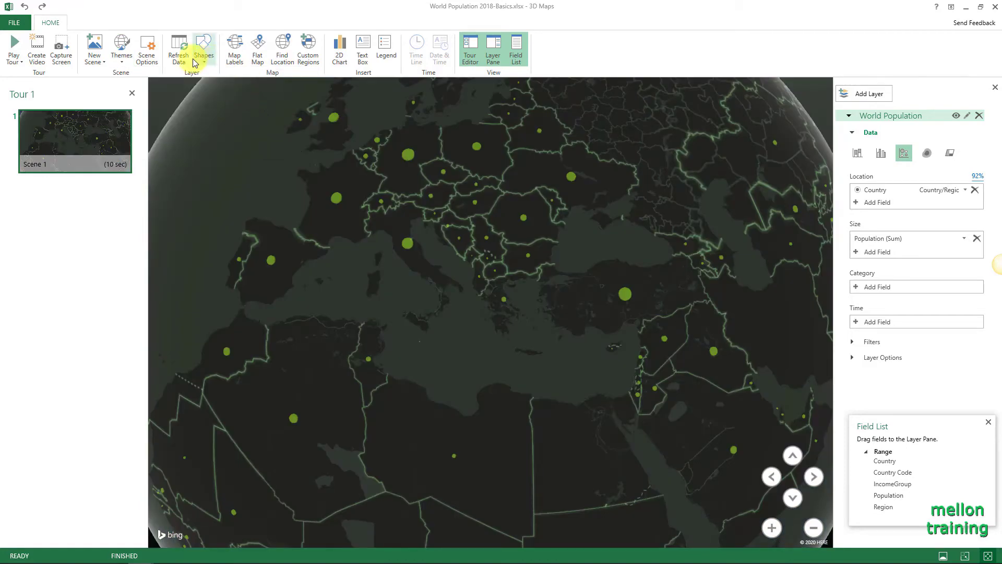
click(121, 65)
click(134, 85)
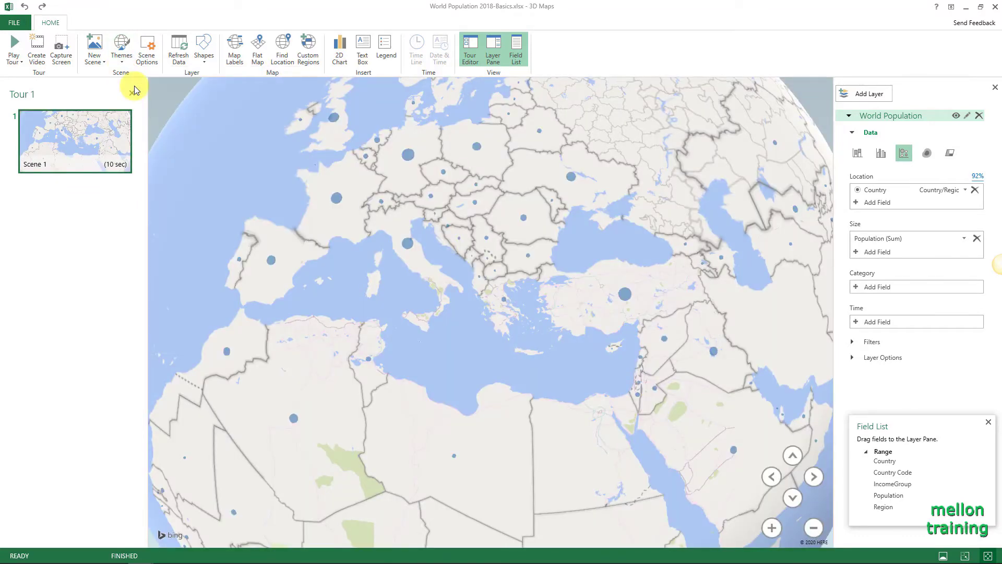
- Turn on map labels and move the view from Greece and the Aegean to Libya and Egypt
click(235, 53)
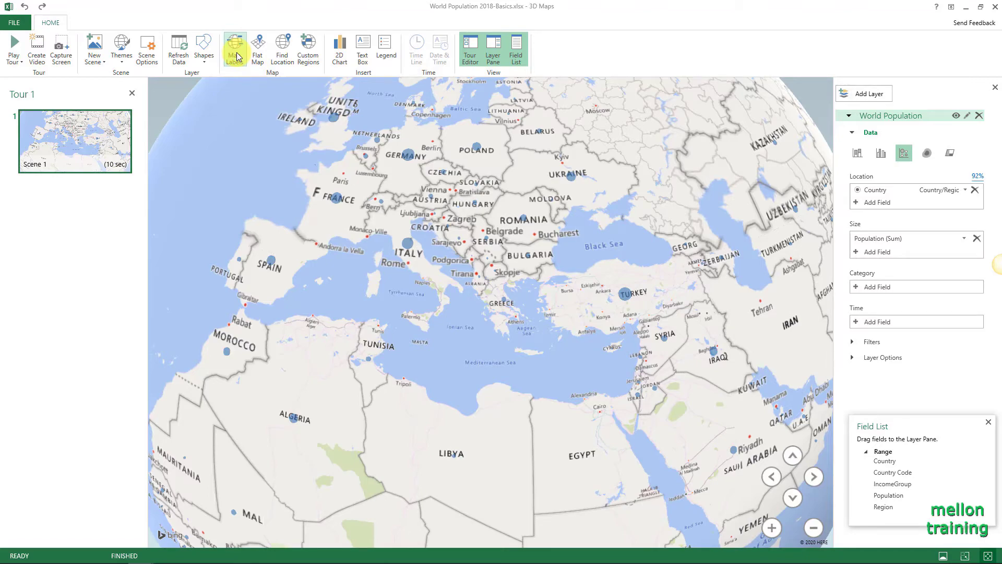
scroll(483, 241, up, 5)
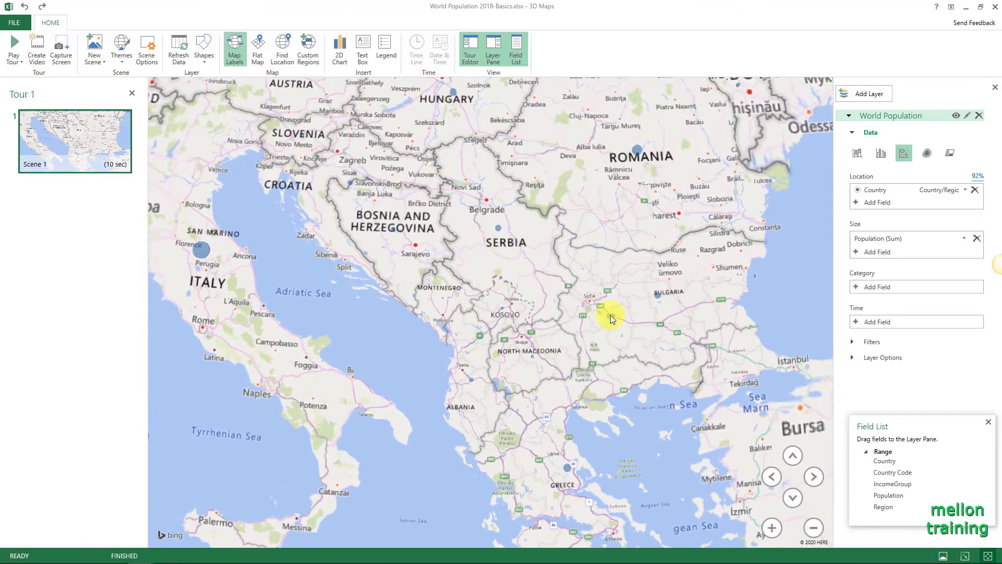
drag(609, 314, 475, 192)
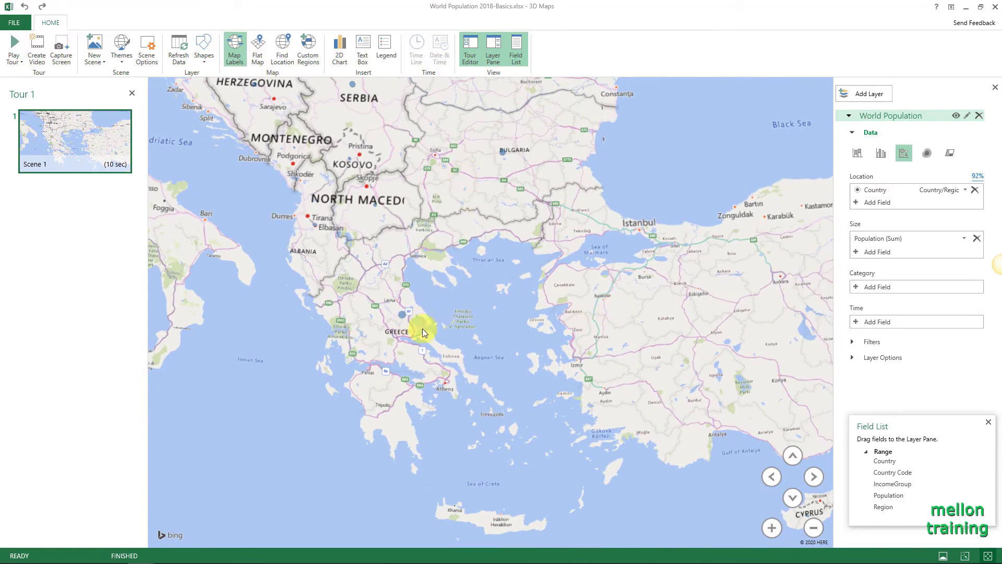
scroll(450, 347, up, 3)
drag(467, 349, 456, 260)
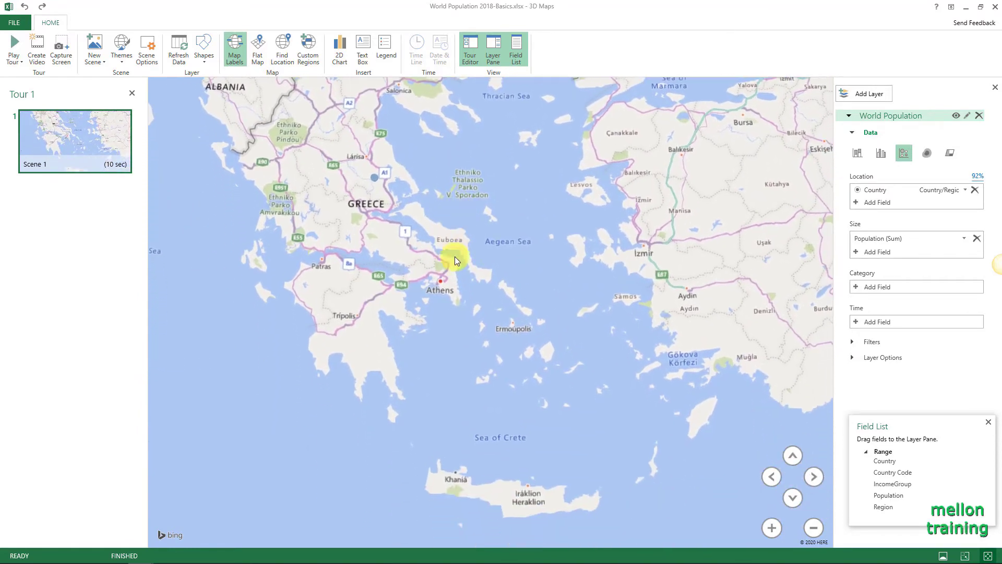
scroll(419, 371, down, 2)
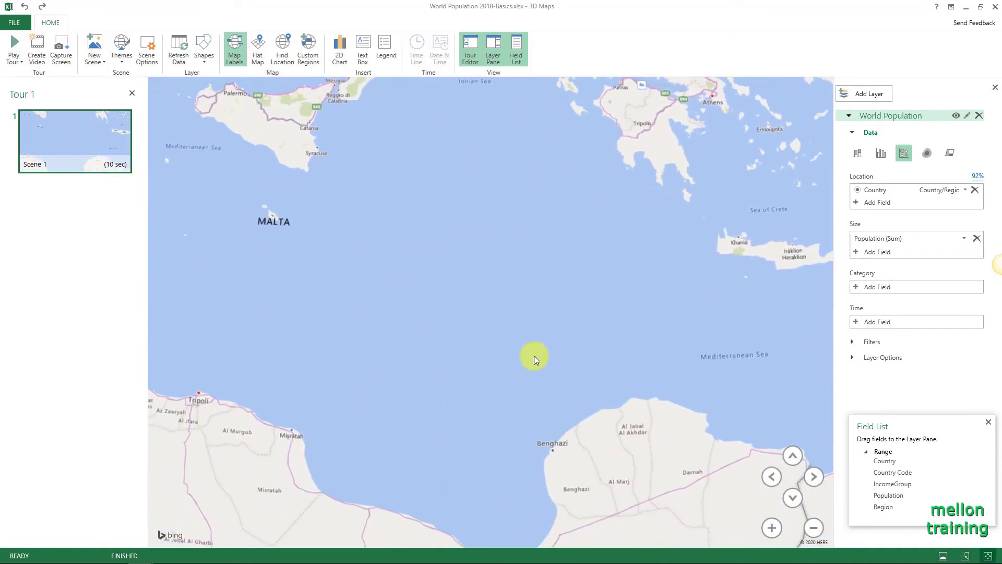
drag(534, 356, 530, 108)
mouse_move(471, 392)
mouse_down()
mouse_move(511, 253)
mouse_move(421, 198)
mouse_up()
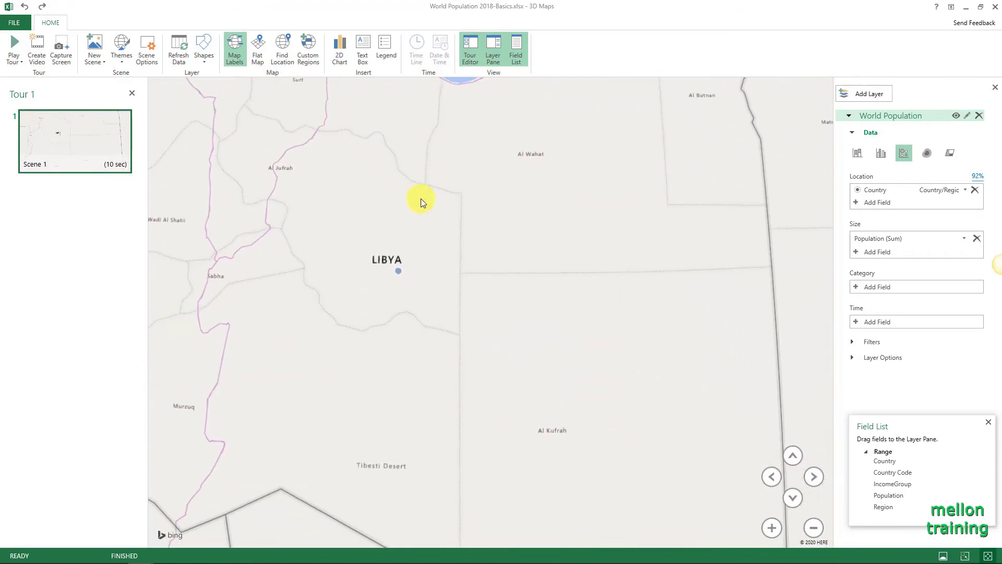
scroll(562, 305, down, 2)
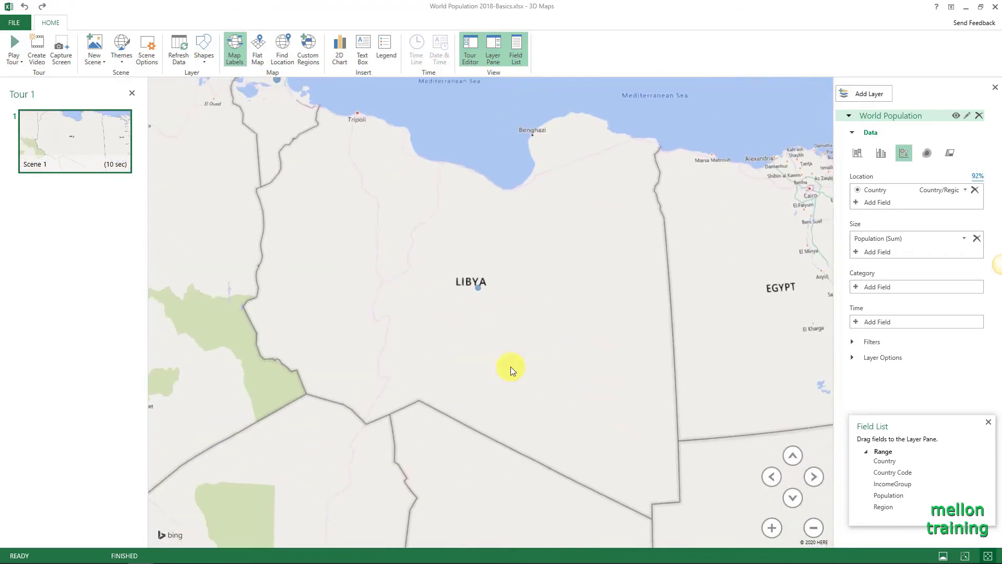
drag(156, 130, 298, 298)
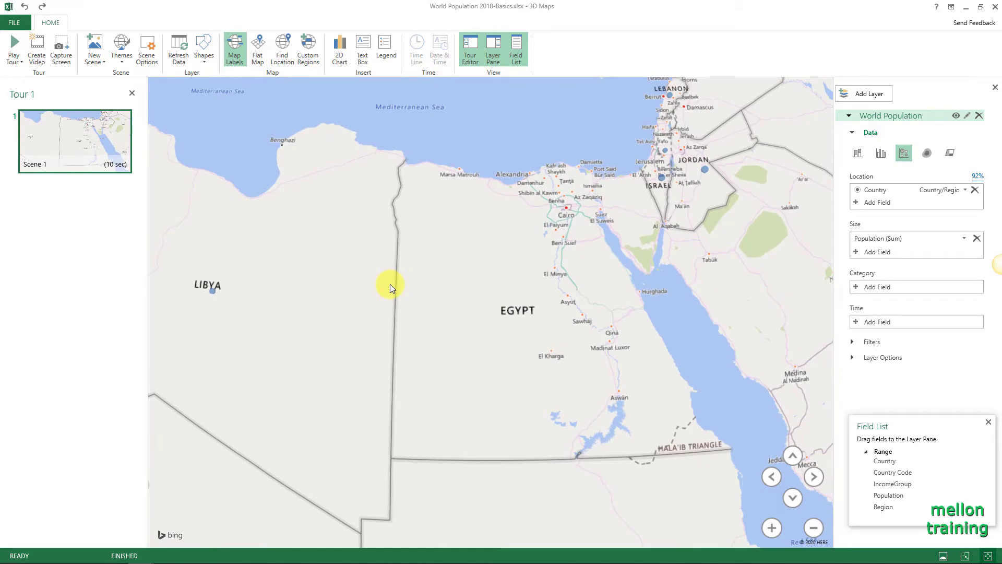
- View the world as a flat map, then return to the globe centred on North and West Africa
click(257, 47)
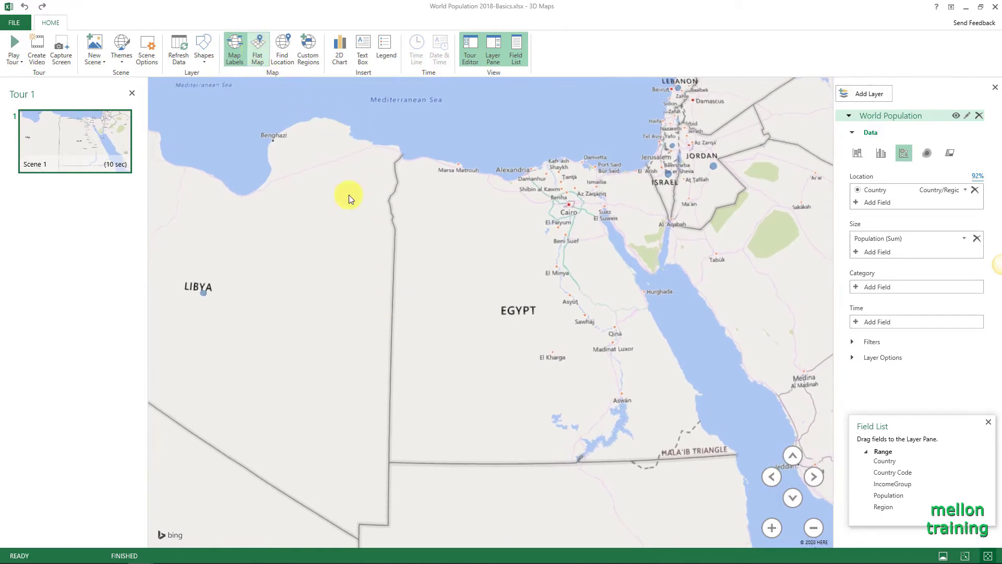
scroll(413, 322, down, 5)
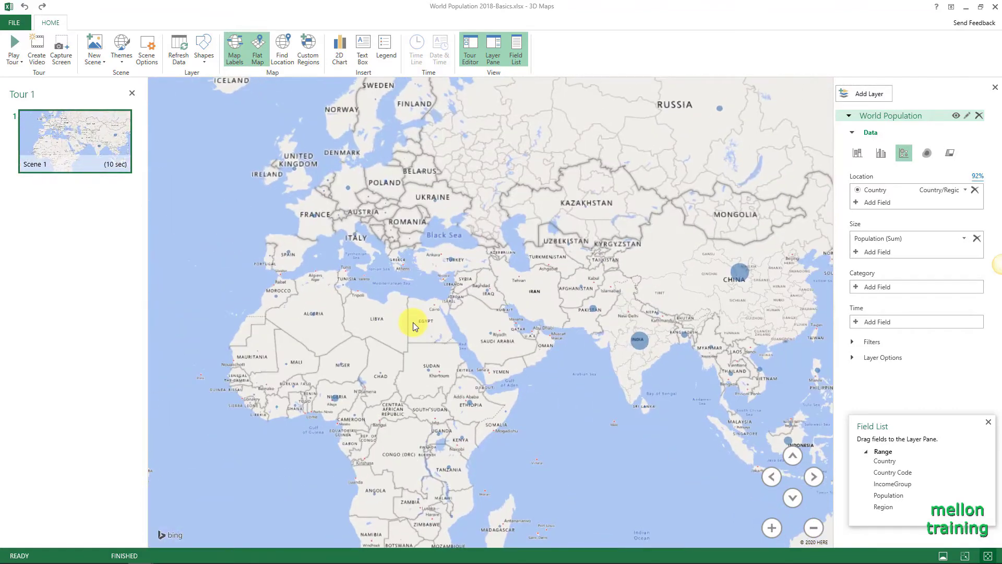
drag(413, 322, 577, 318)
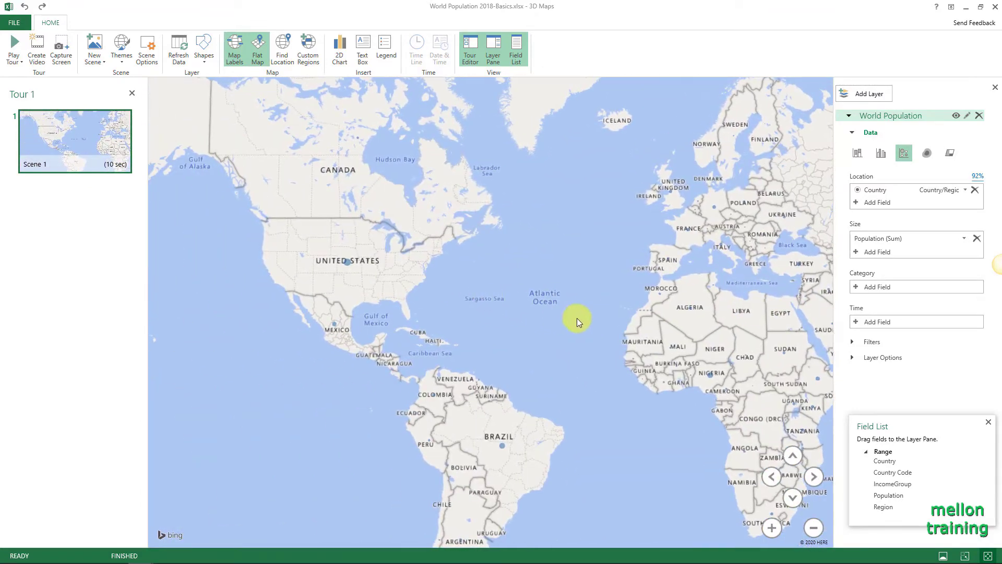
drag(587, 352, 433, 328)
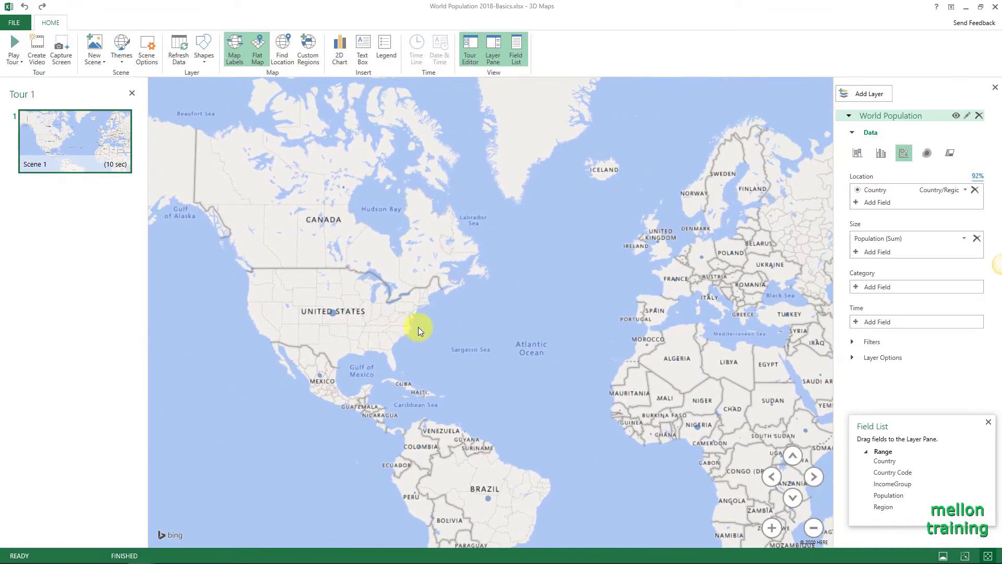
drag(649, 291, 295, 296)
mouse_move(594, 302)
mouse_down()
mouse_move(377, 224)
mouse_move(682, 228)
mouse_up()
drag(388, 259, 475, 249)
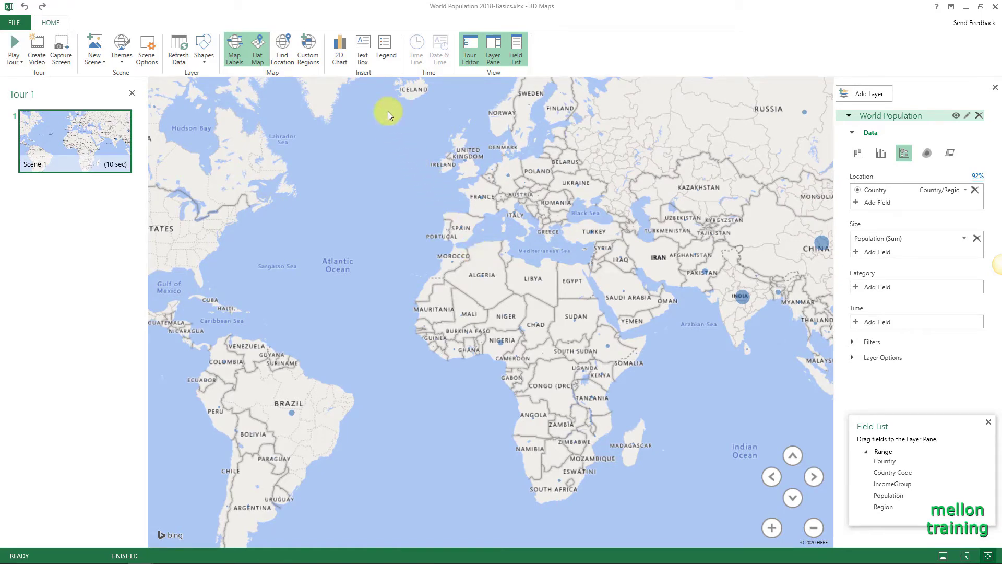
click(259, 57)
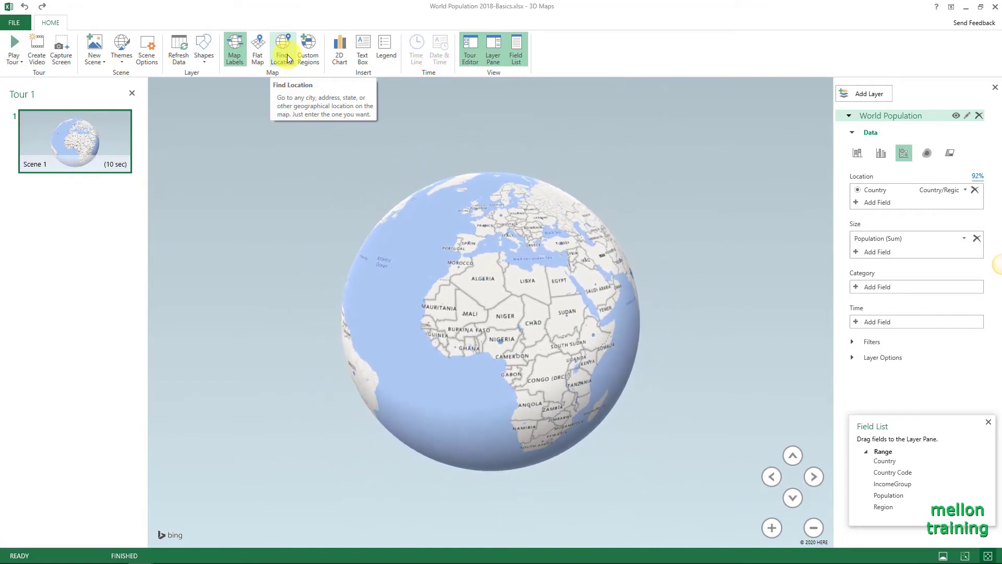
- Use Find Location to search for Rhodes, then zoom out to the Aegean between Greece and Turkey
click(284, 52)
text(85100,)
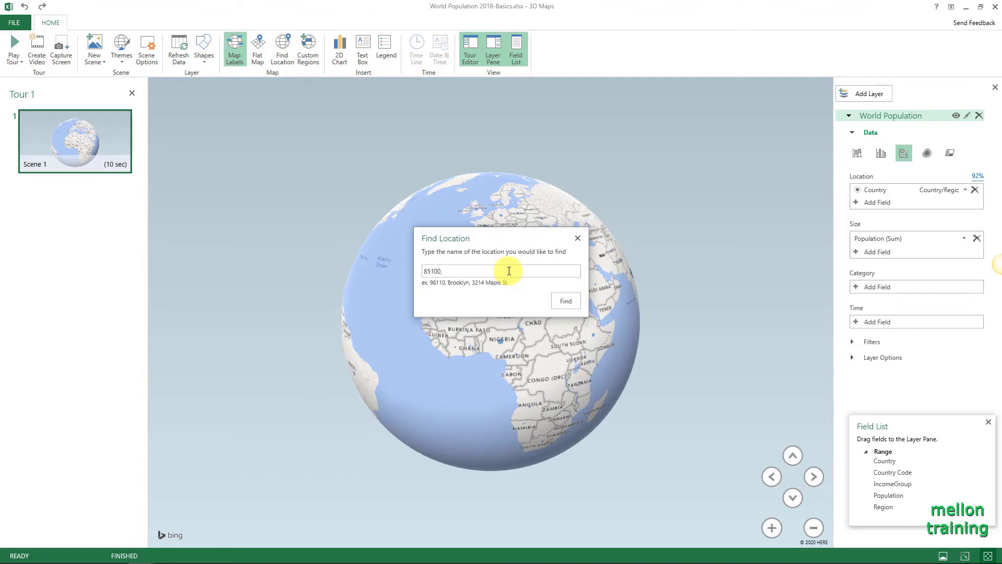
text( Rhodes)
key(Return)
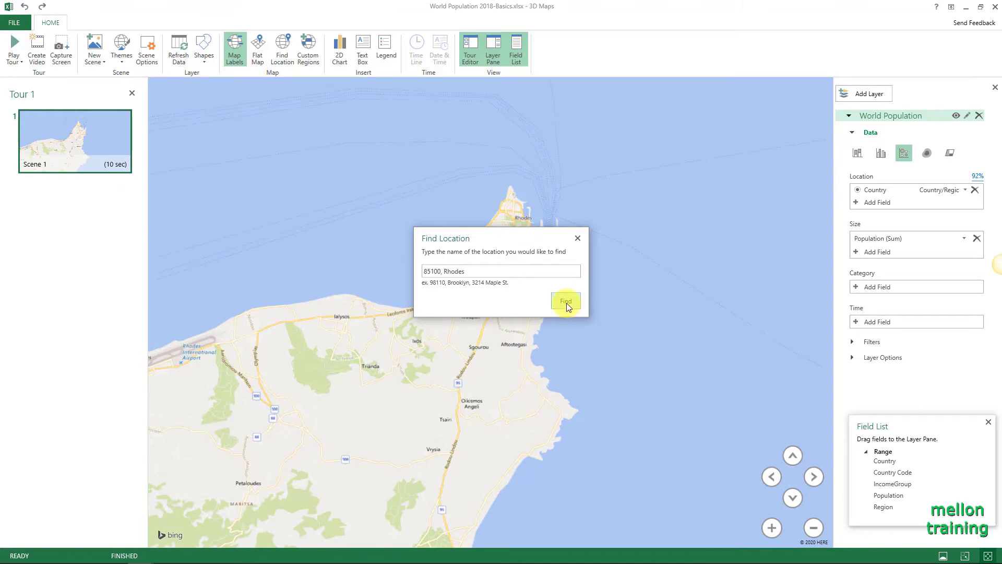
click(577, 239)
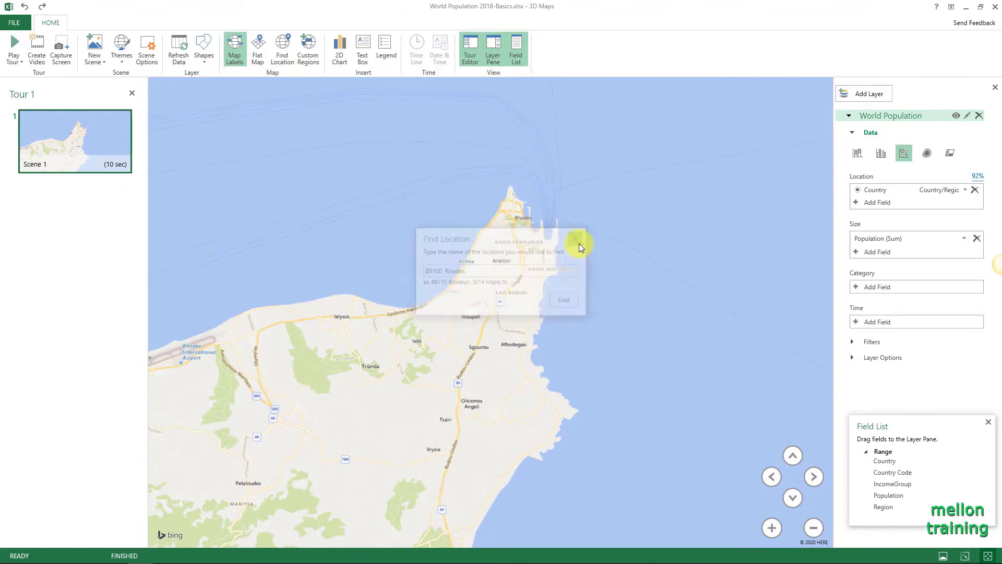
scroll(574, 331, down, 5)
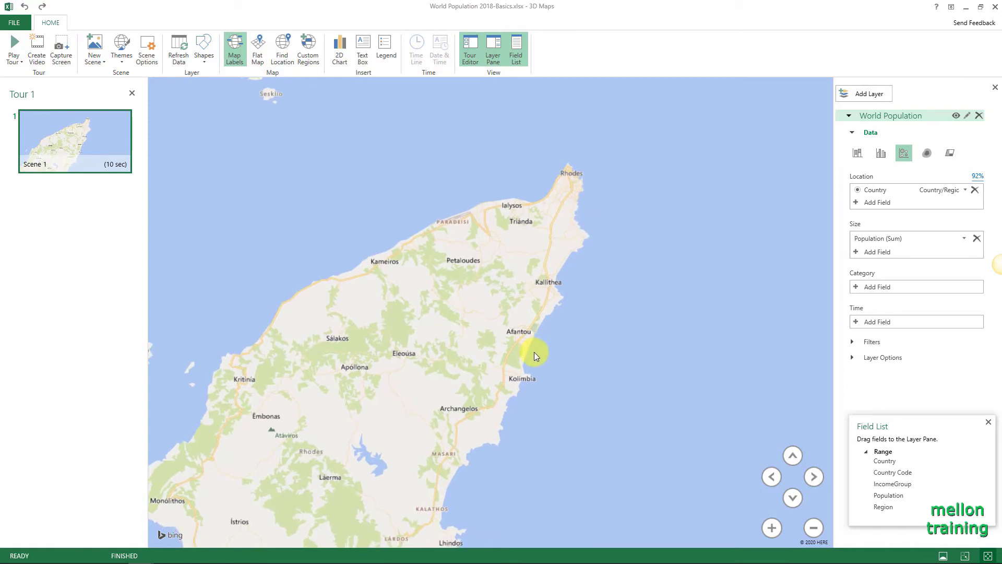
scroll(534, 352, down, 2)
scroll(534, 352, down, 5)
scroll(540, 359, down, 3)
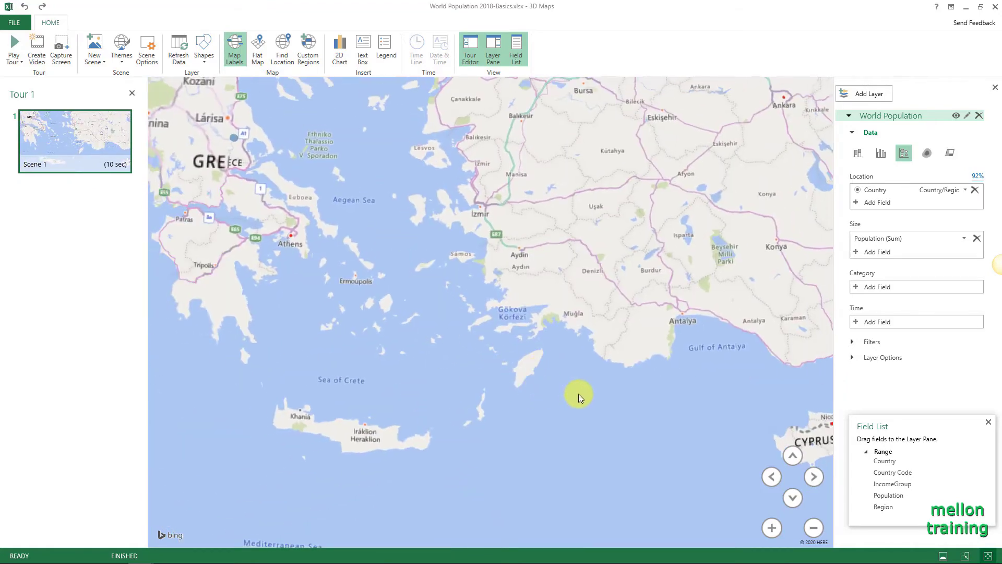
- Zoom out from the Aegean to the whole globe and rotate it back upright
drag(634, 401, 666, 408)
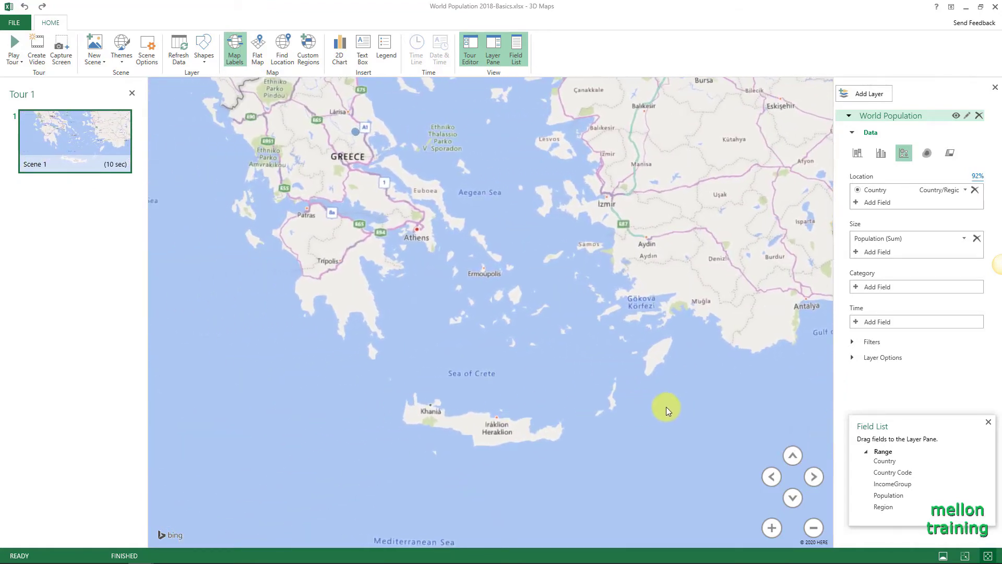
scroll(666, 406, down, 3)
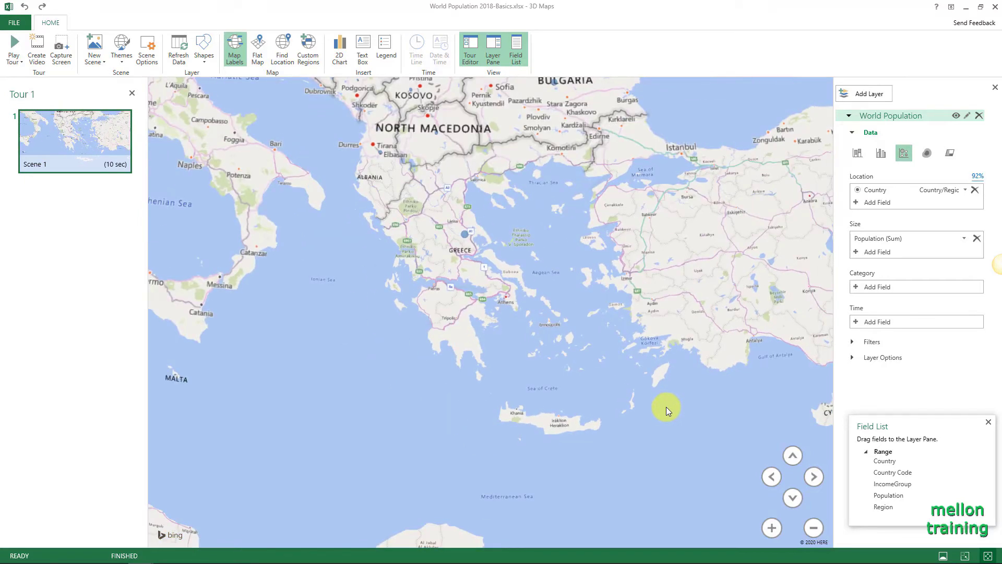
scroll(666, 406, down, 2)
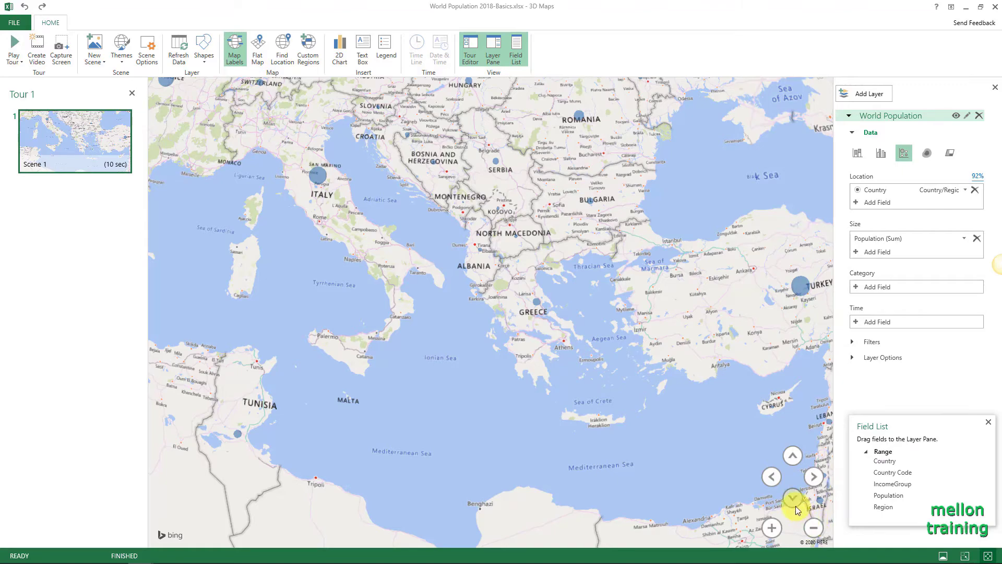
click(812, 527)
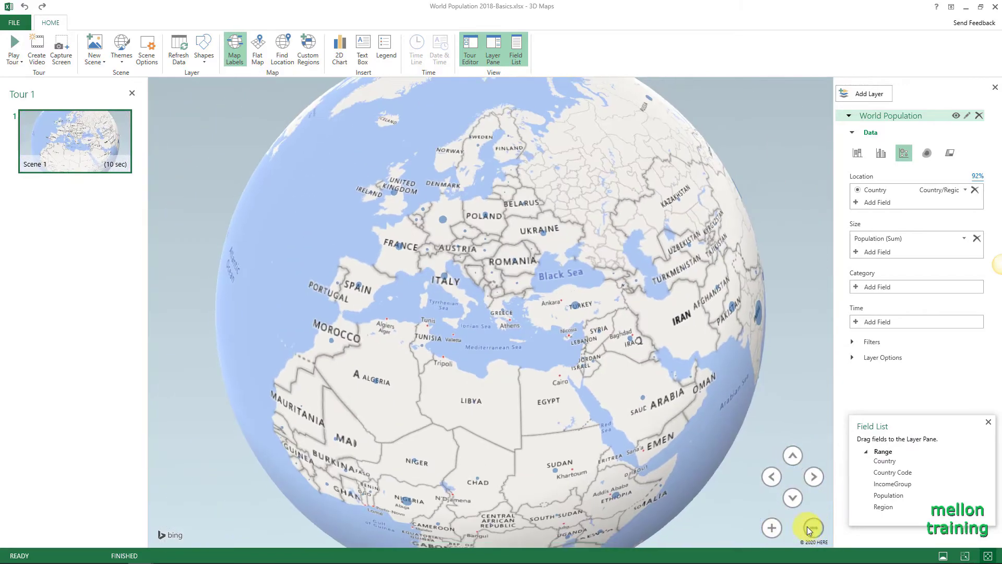
click(772, 477)
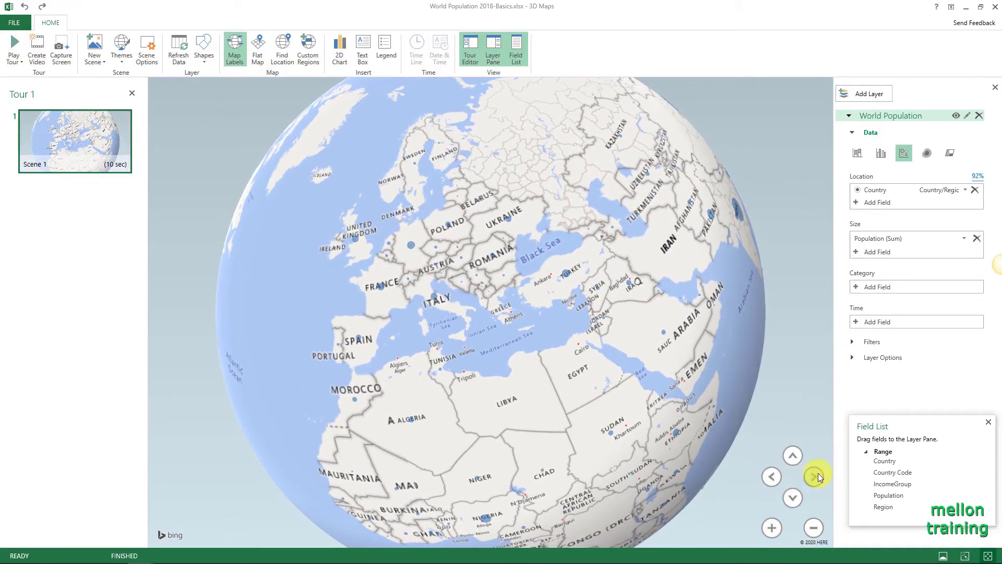
click(817, 476)
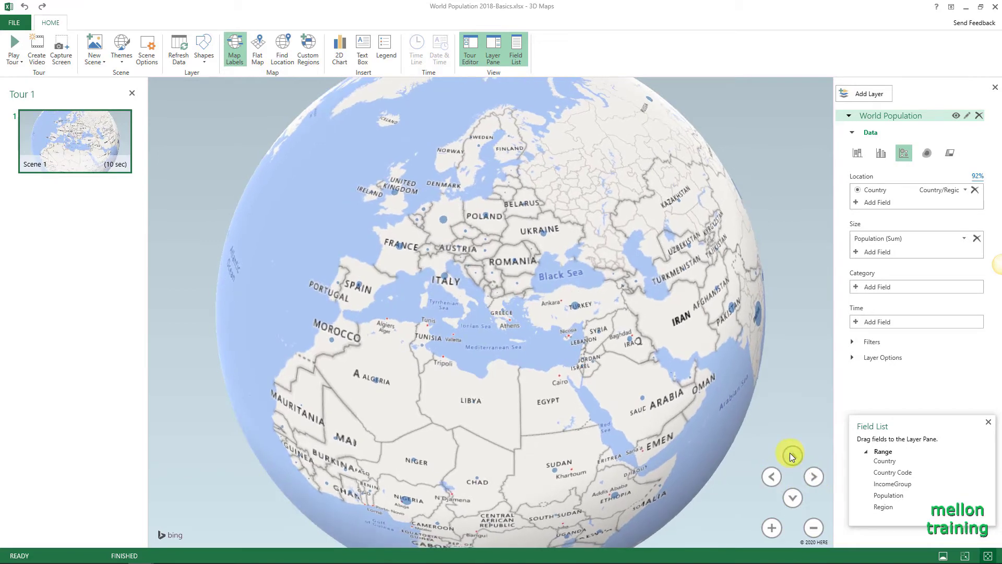
- Tilt and zoom the globe, then centre North Africa and the Mediterranean
click(792, 496)
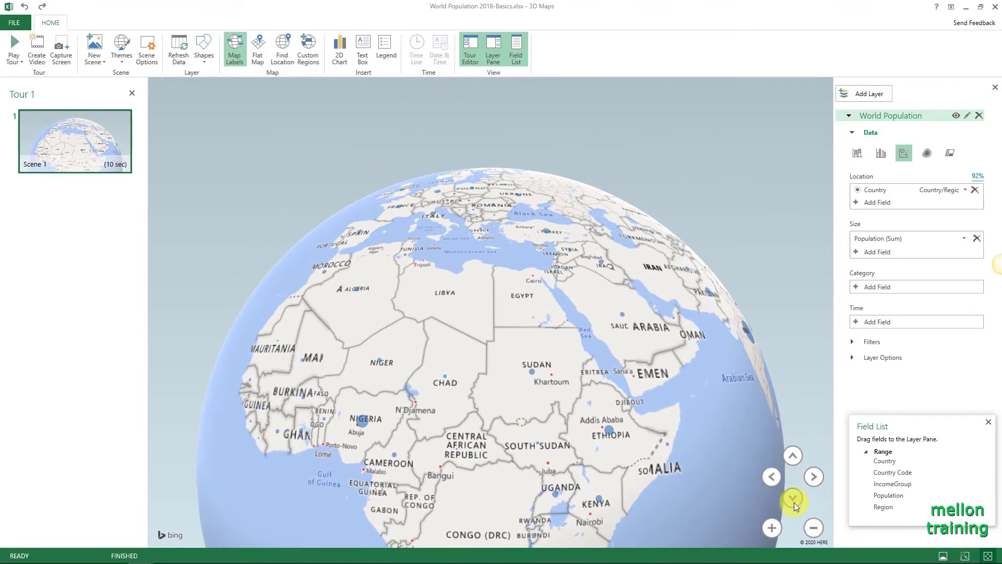
click(794, 500)
click(795, 450)
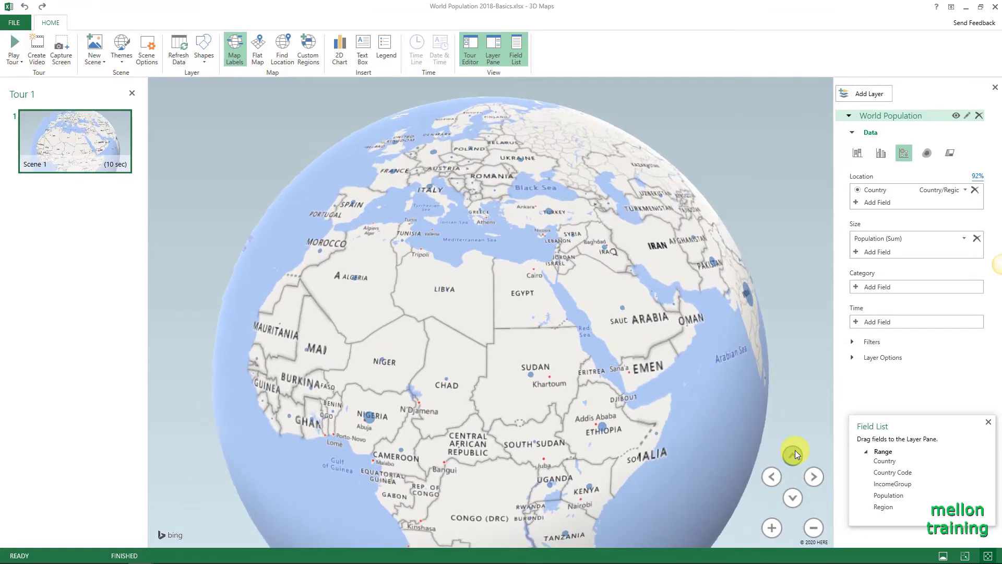
click(792, 497)
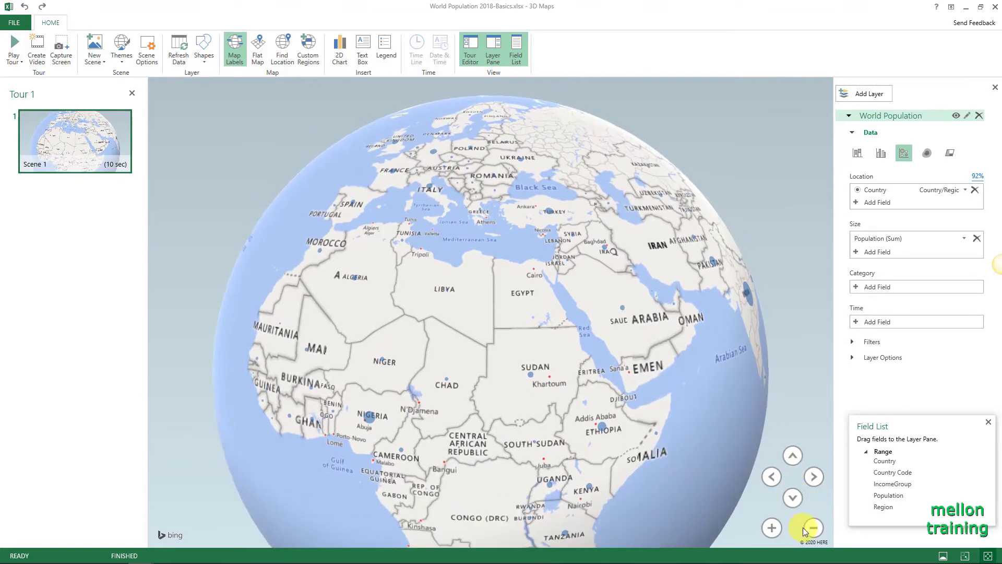
click(814, 527)
click(771, 530)
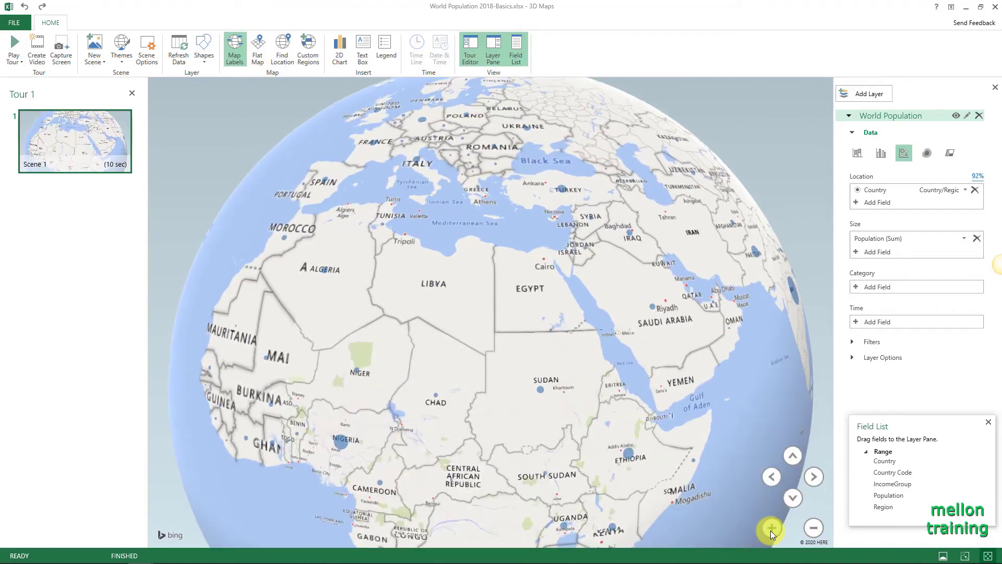
drag(529, 320, 575, 430)
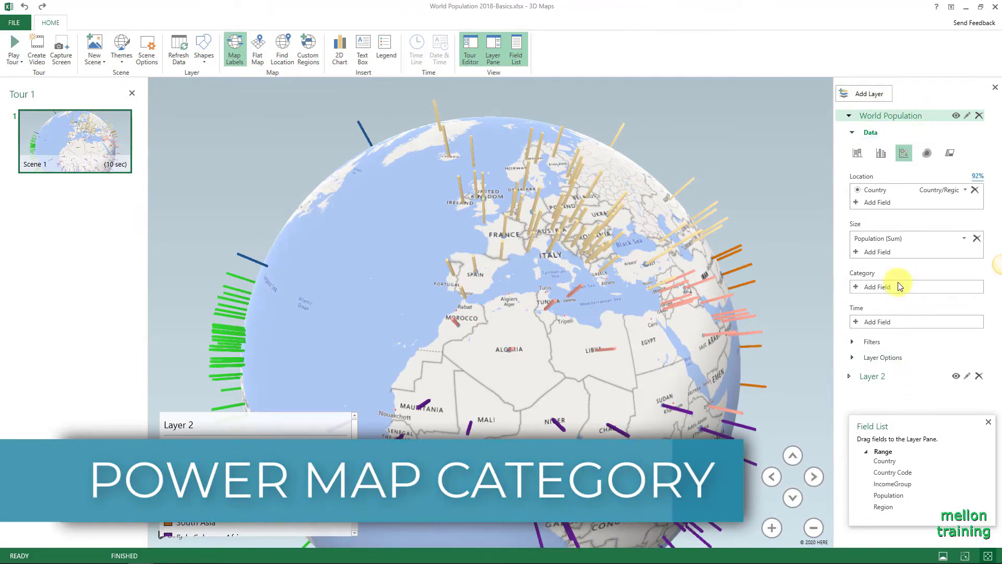
- Collapse the World Population layer settings, then delete Layer 2 and confirm
click(848, 115)
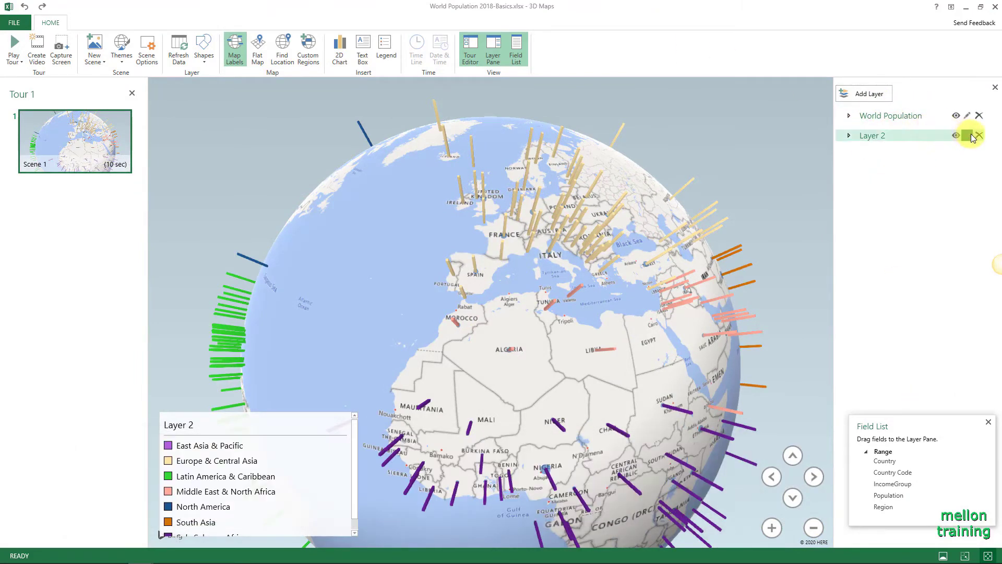
click(979, 135)
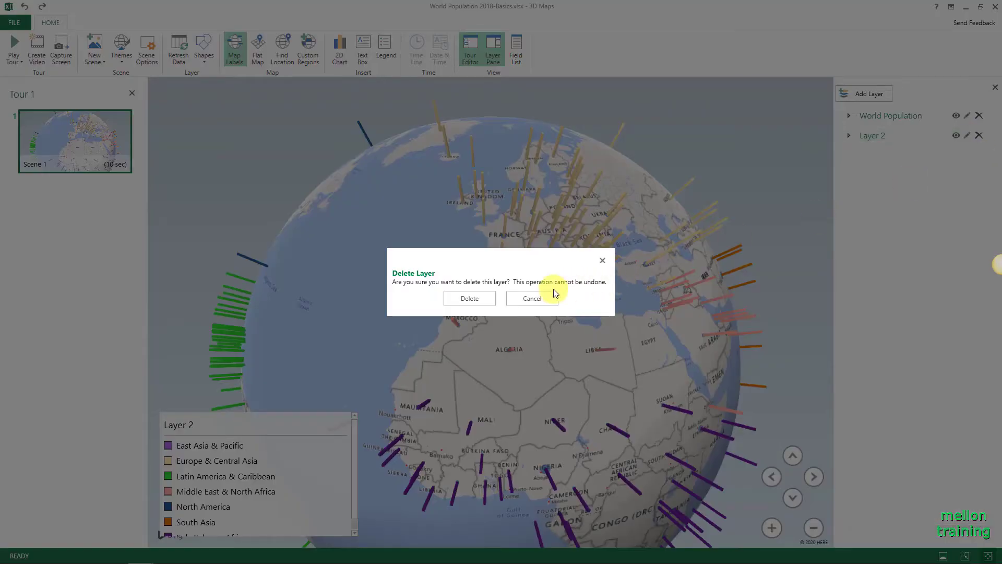
click(483, 296)
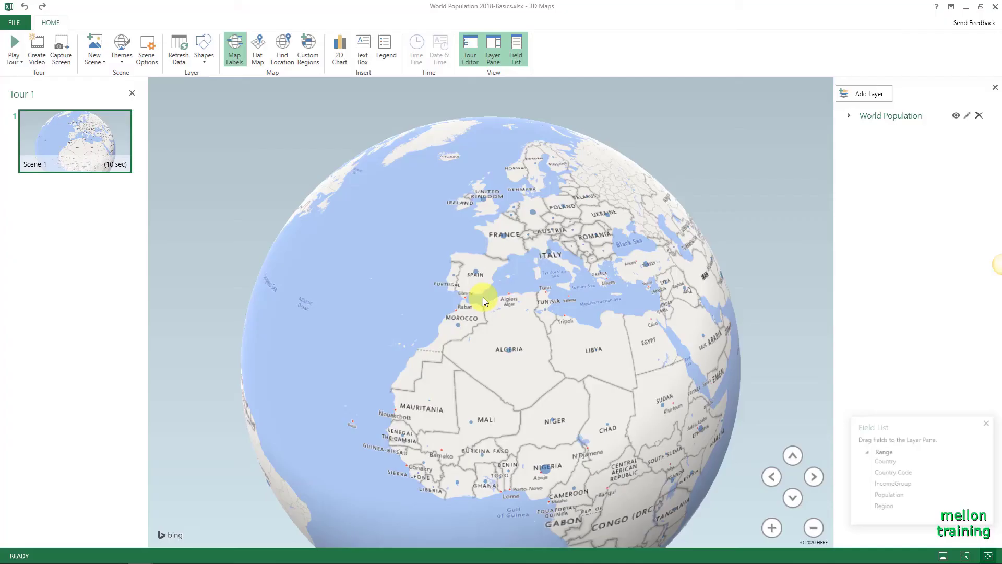
- Set the World Population layer's Category to Region and move the legend to the map's upper left
click(862, 116)
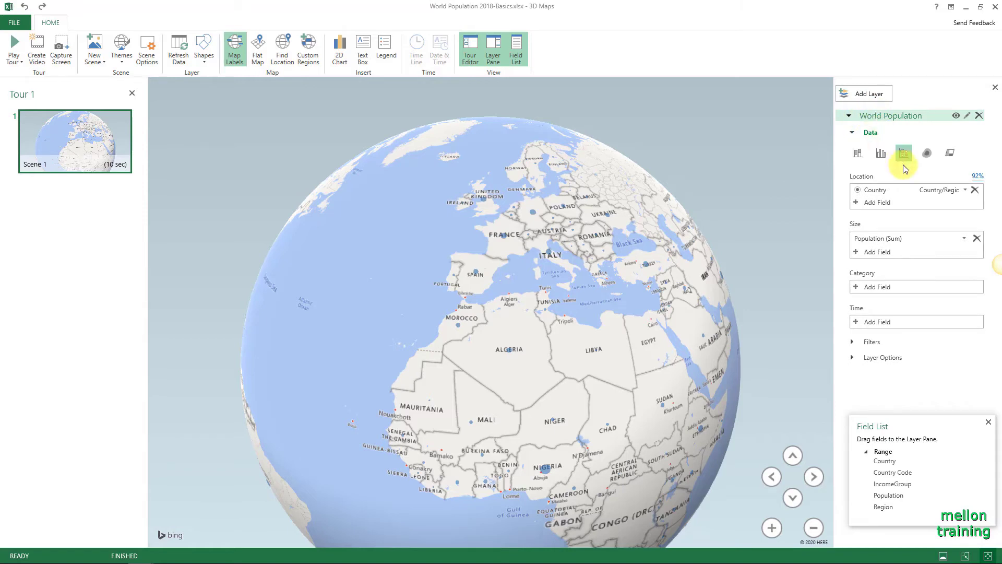
click(923, 291)
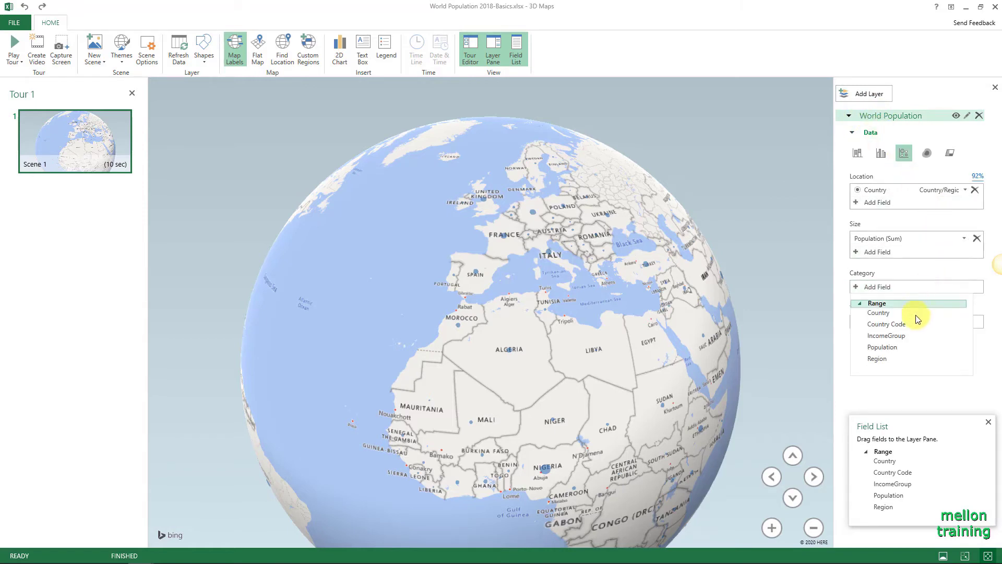
click(896, 361)
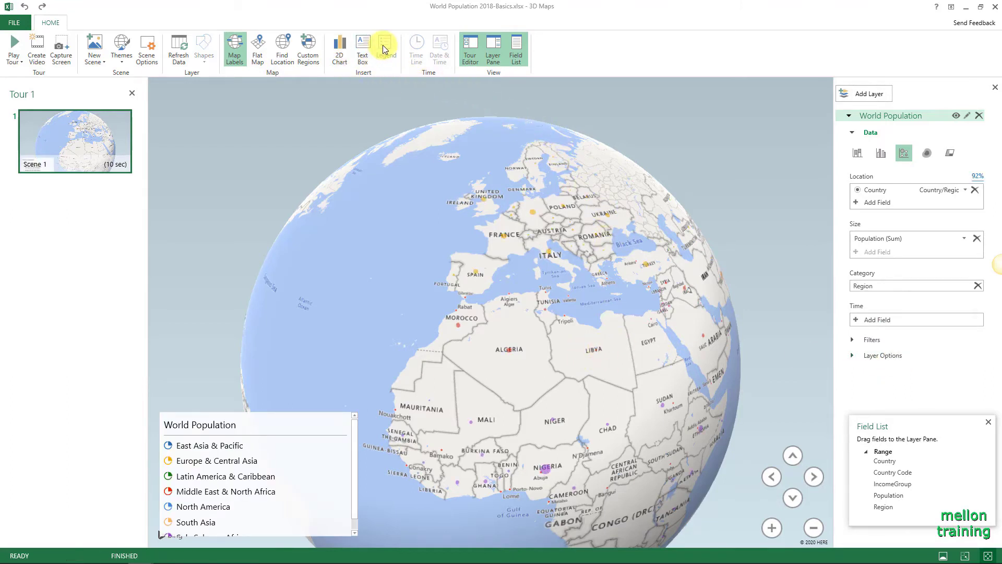
drag(285, 418, 281, 108)
- Move the globe from North Africa round to North America and the US East Coast
scroll(475, 315, up, 5)
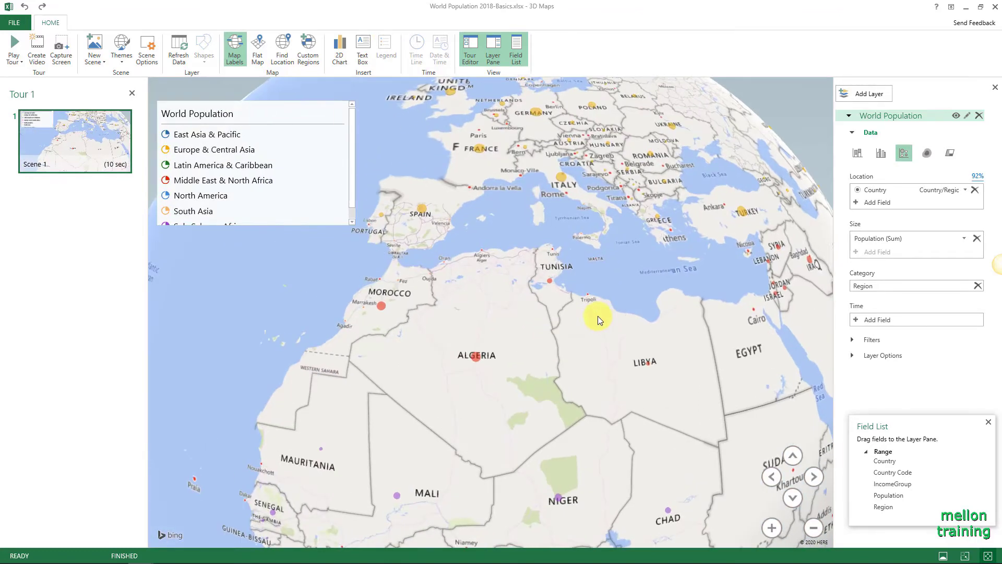
drag(505, 357, 393, 414)
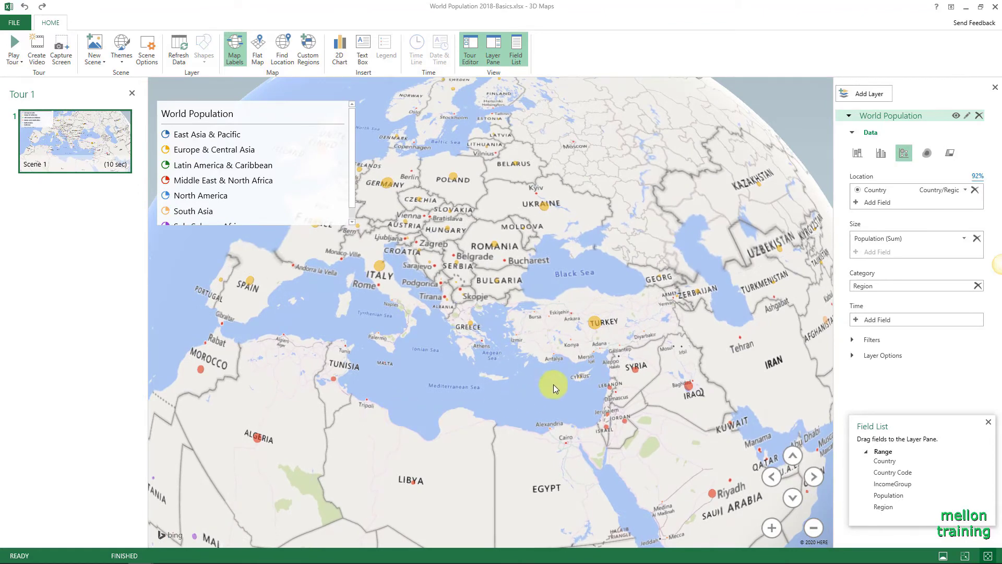
drag(437, 434, 593, 419)
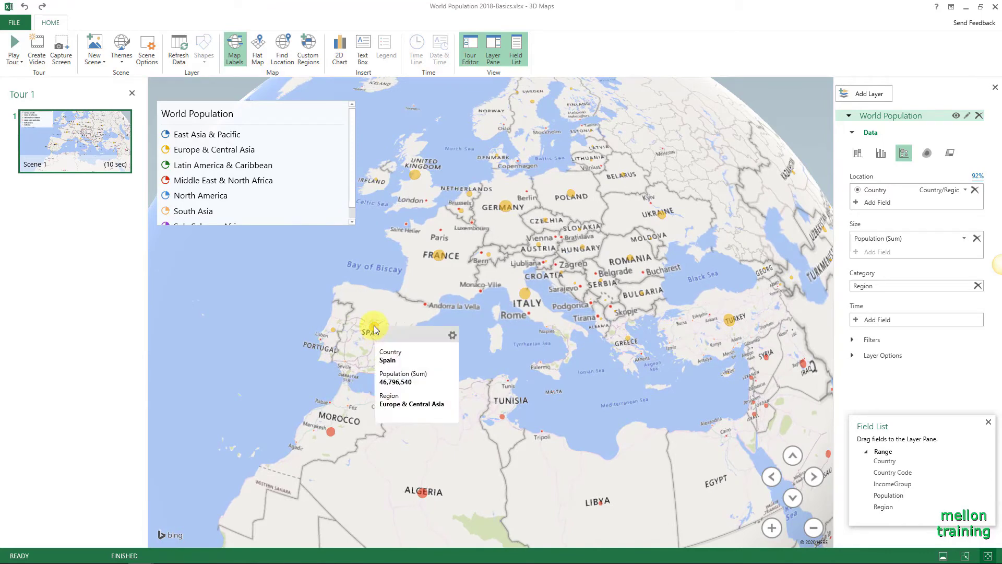
mouse_move(437, 261)
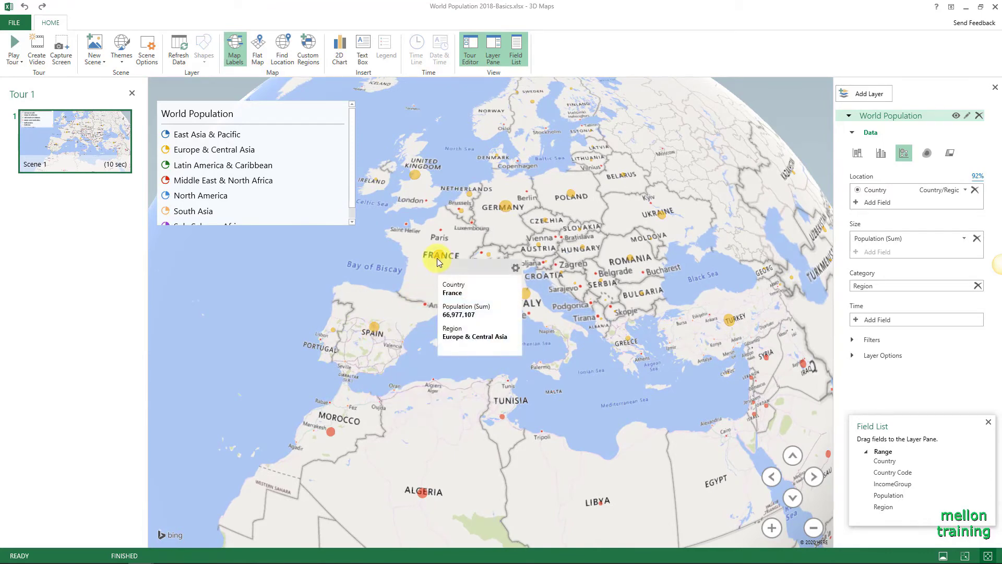
drag(390, 442, 506, 337)
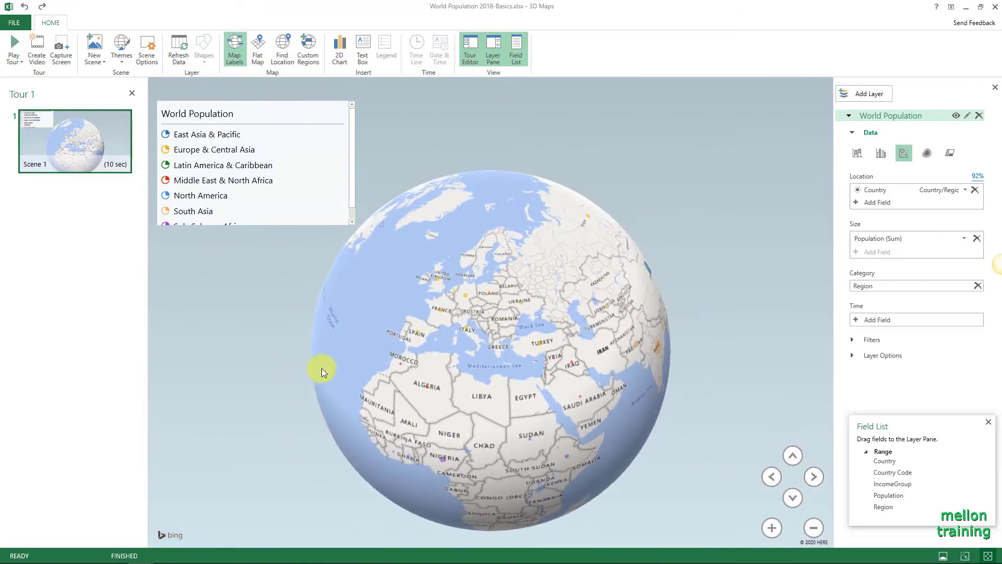
drag(322, 368, 606, 344)
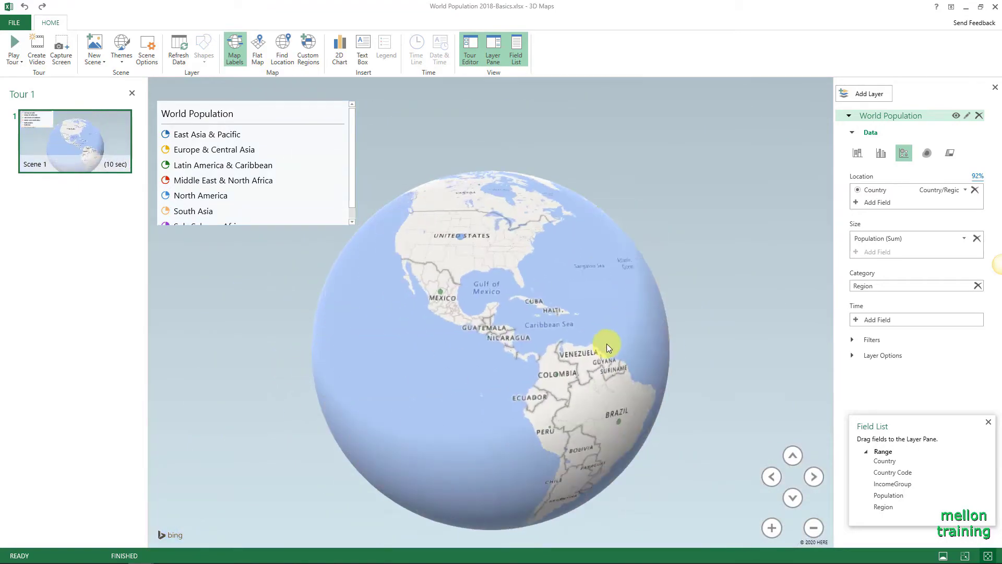
scroll(554, 378, up, 5)
drag(518, 226, 556, 497)
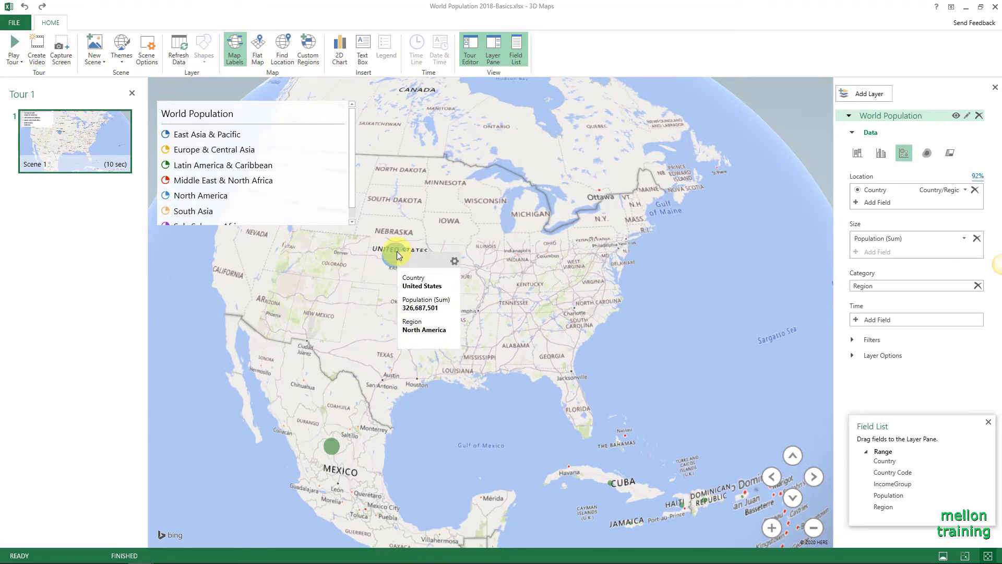
mouse_move(330, 448)
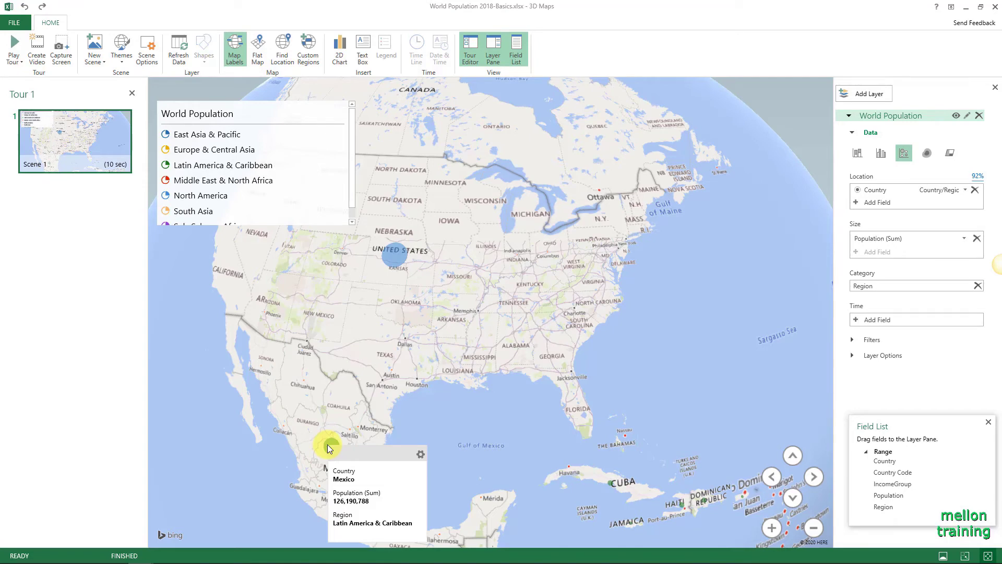
drag(669, 291, 506, 325)
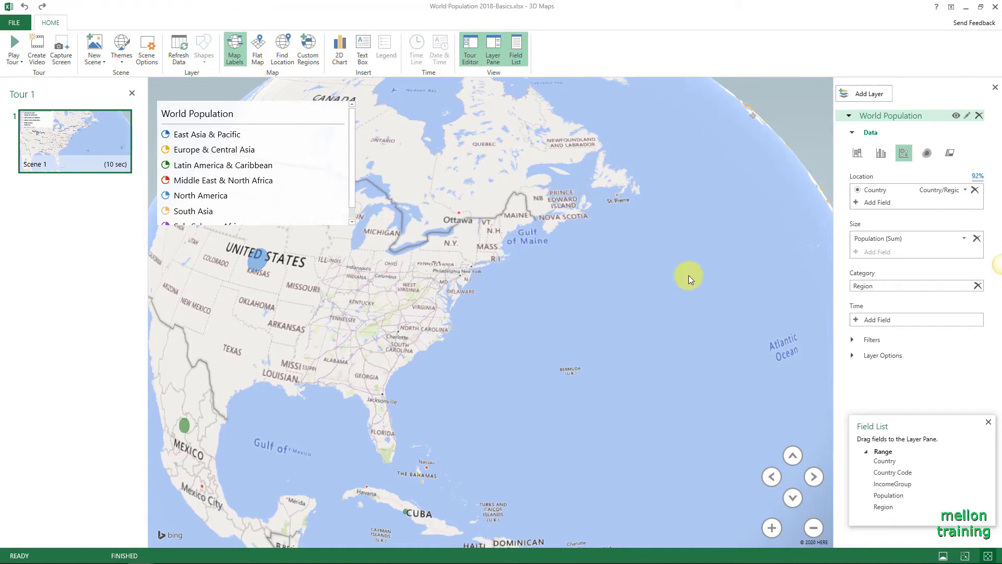
- Delete Region from the Category box, then rotate the globe from the US to Europe
click(977, 285)
drag(302, 302, 458, 293)
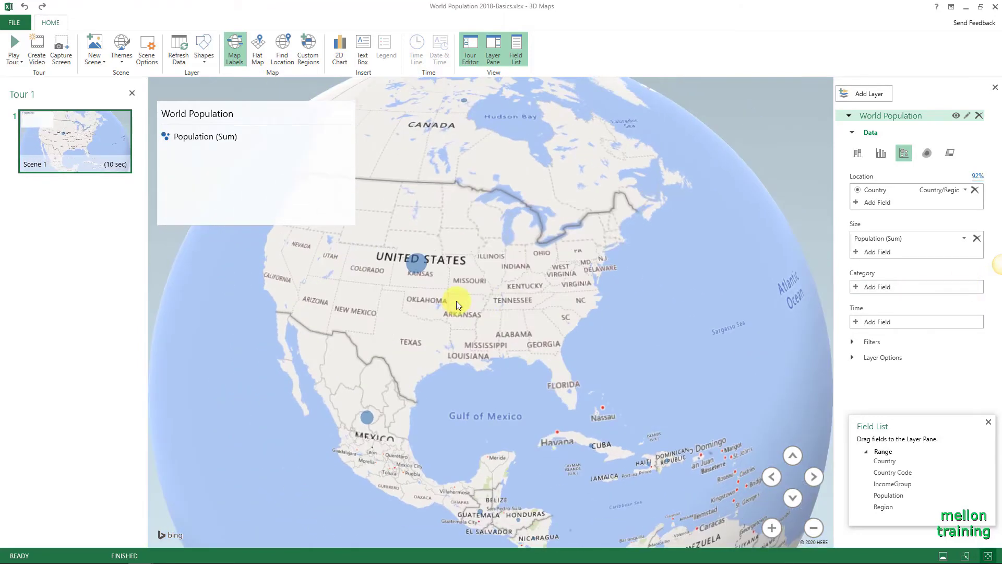
drag(672, 310, 228, 202)
drag(637, 324, 253, 427)
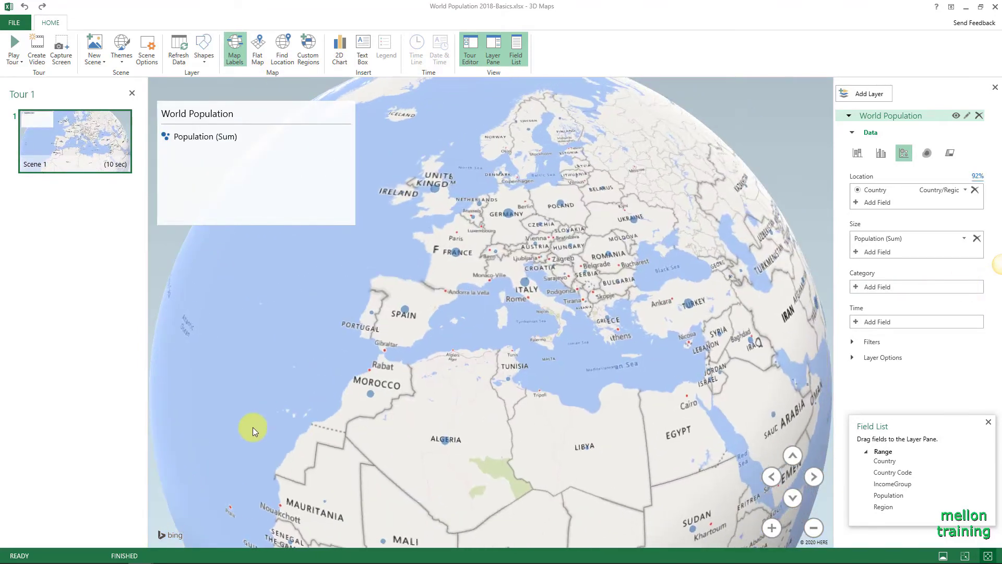
scroll(594, 340, up, 3)
scroll(619, 434, down, 3)
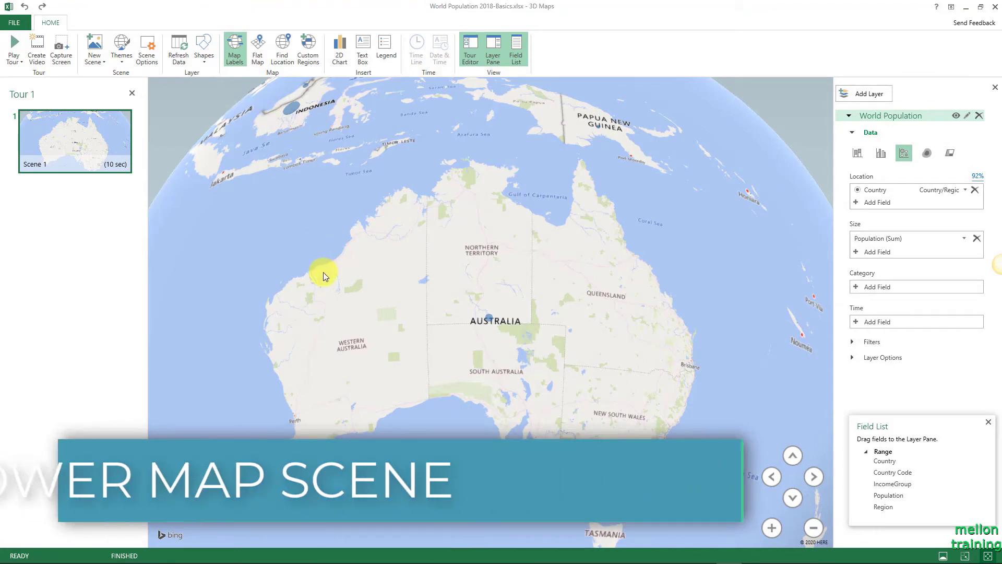
- Frame North America on the globe for Scene 1
scroll(323, 271, down, 3)
drag(323, 272, 468, 317)
drag(275, 264, 673, 385)
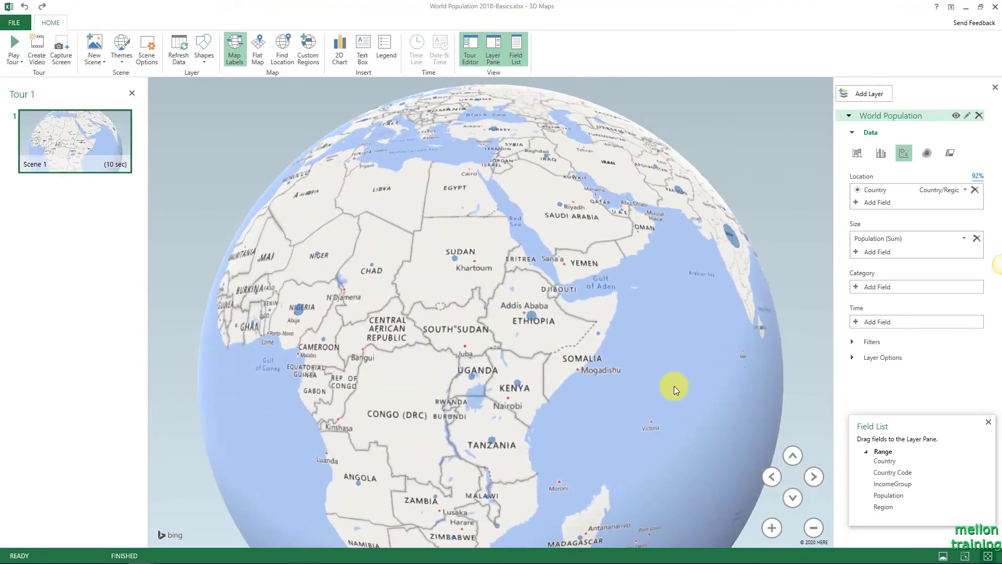
mouse_move(336, 324)
mouse_down()
mouse_move(590, 301)
mouse_move(500, 372)
mouse_move(564, 388)
mouse_up()
scroll(540, 377, up, 3)
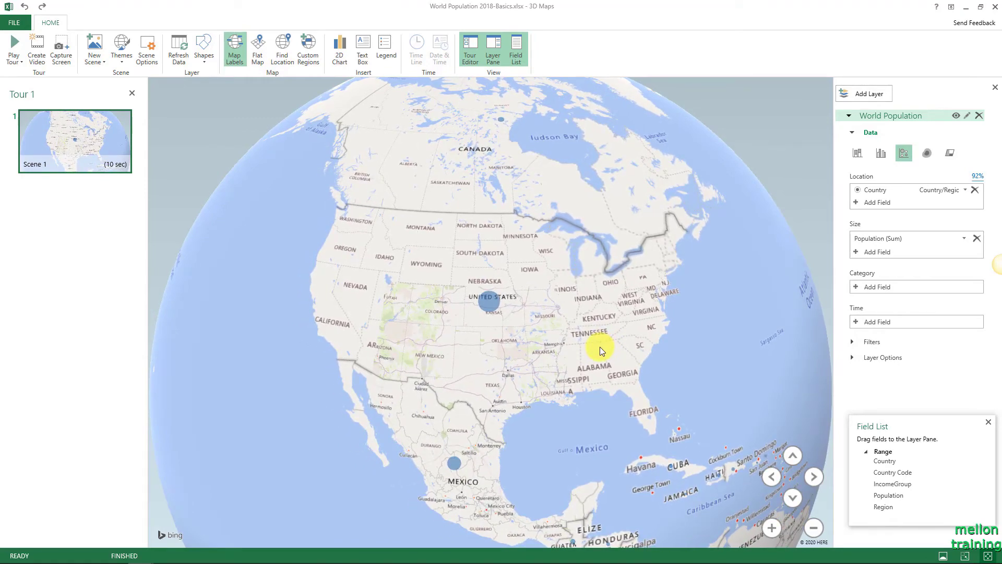
- Add Scene 2 and frame Africa
click(91, 41)
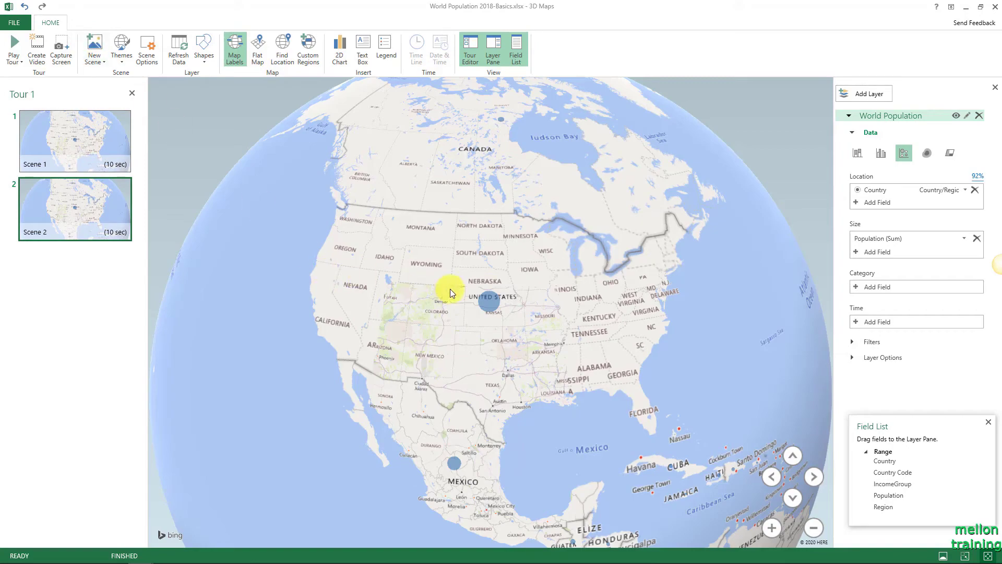
drag(590, 327, 396, 293)
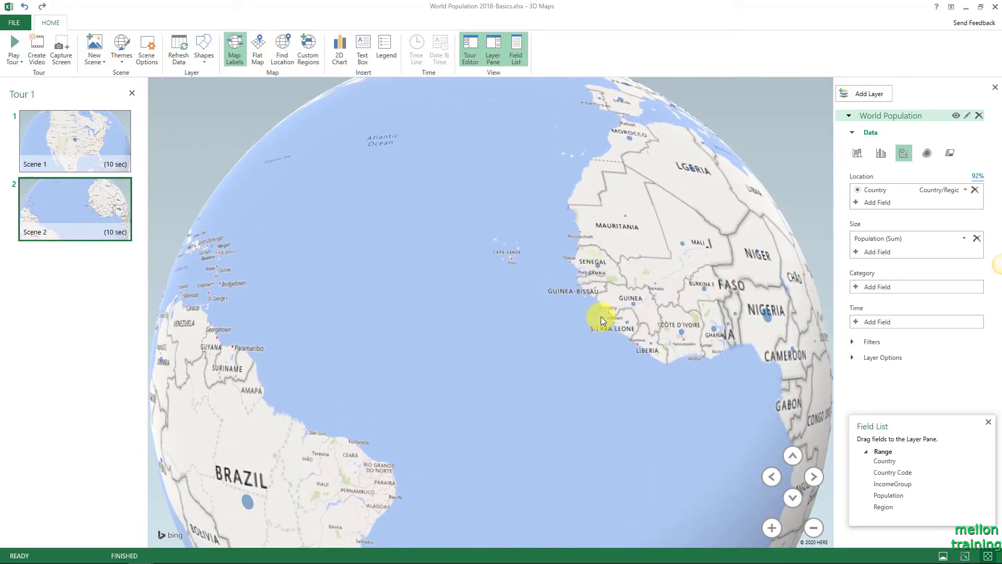
mouse_move(600, 317)
mouse_down()
mouse_move(378, 362)
mouse_move(215, 312)
mouse_move(299, 317)
mouse_up()
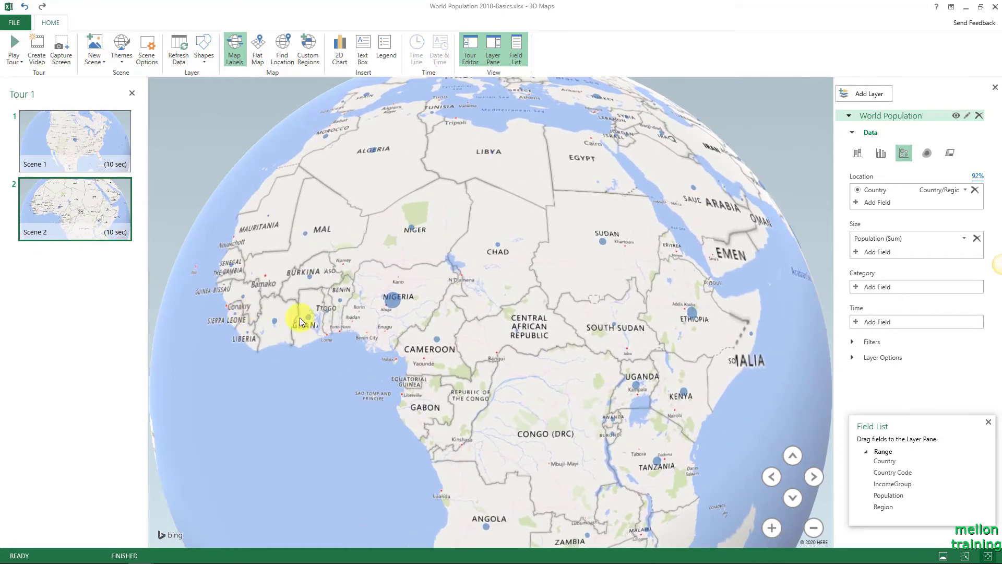
drag(597, 356, 574, 309)
scroll(574, 305, down, 3)
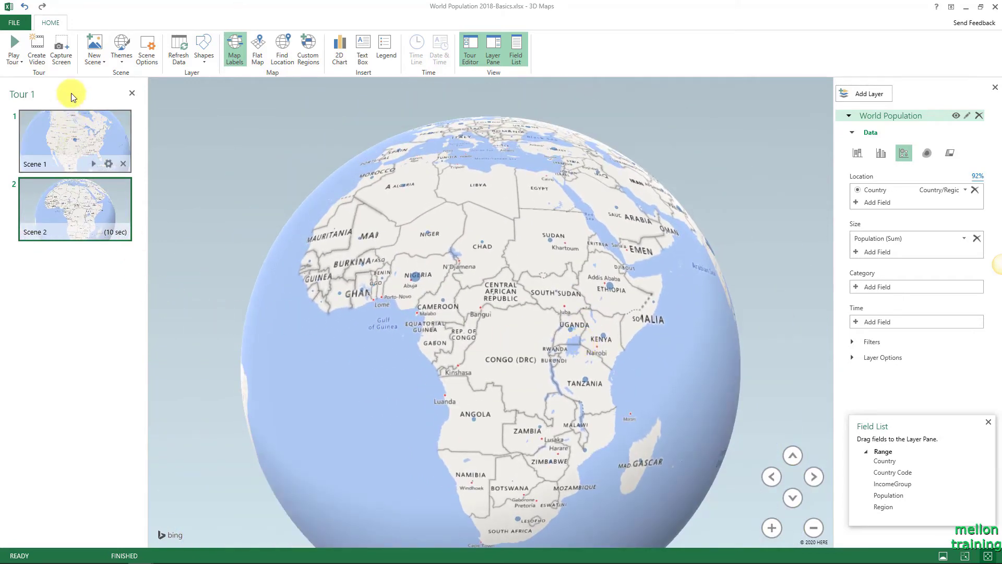
- Add Scene 3 and frame Europe
click(96, 49)
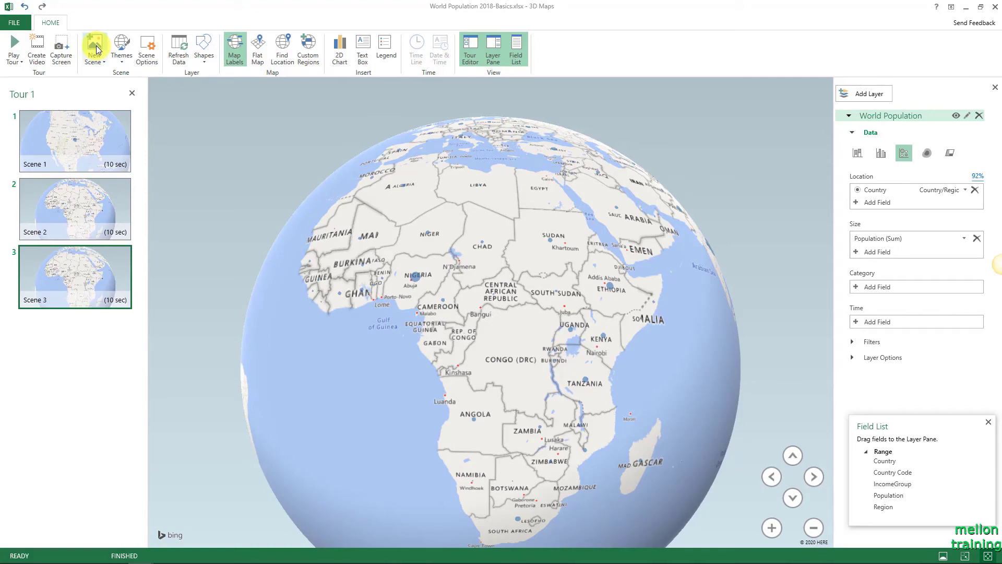
drag(509, 253, 530, 467)
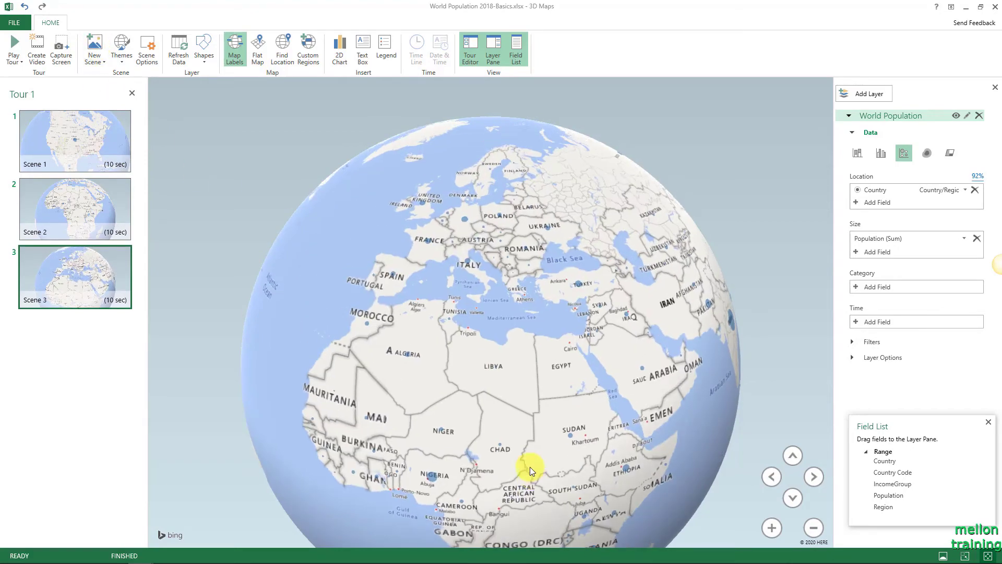
mouse_move(560, 320)
mouse_down()
mouse_move(572, 360)
mouse_move(668, 411)
mouse_move(629, 304)
mouse_move(629, 355)
mouse_up()
scroll(572, 360, up, 2)
- Add Scene 4 and frame Asia, from Central Asia to China and Southeast Asia
click(95, 45)
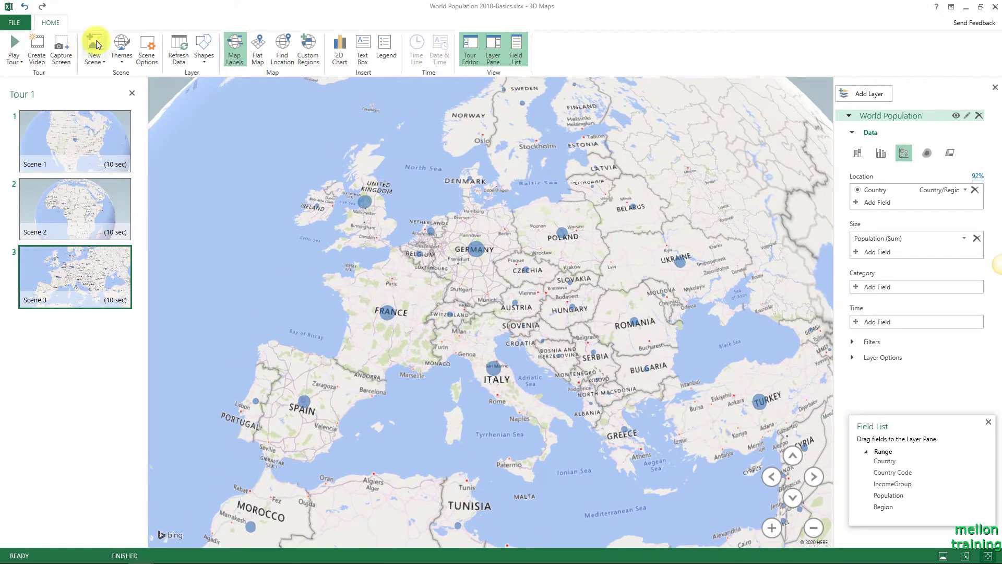
drag(497, 347, 219, 343)
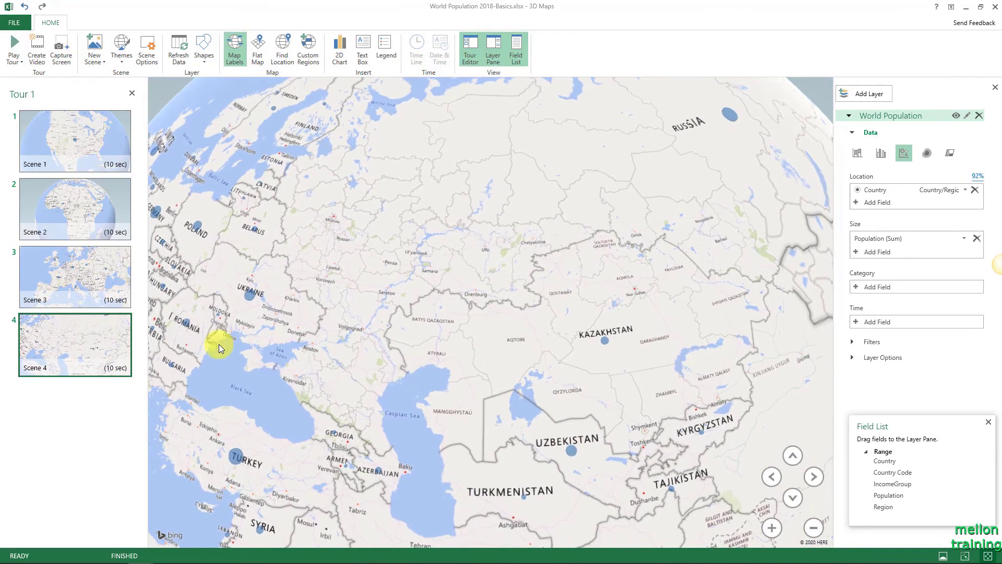
drag(629, 403, 396, 186)
mouse_move(679, 333)
mouse_down()
mouse_move(509, 234)
mouse_move(513, 275)
mouse_move(539, 284)
mouse_up()
scroll(513, 274, down, 2)
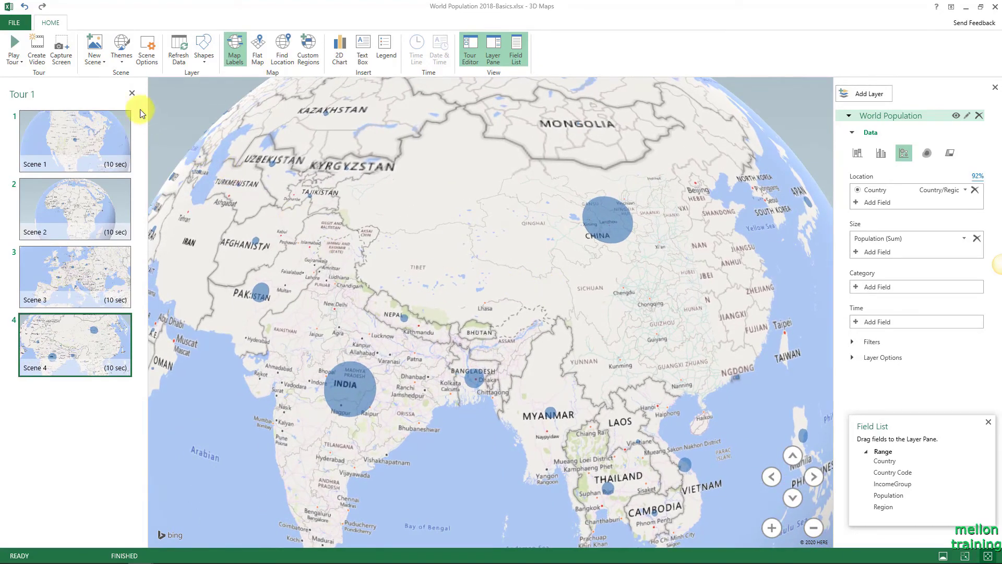
- Add Scene 5 and frame South America
click(93, 49)
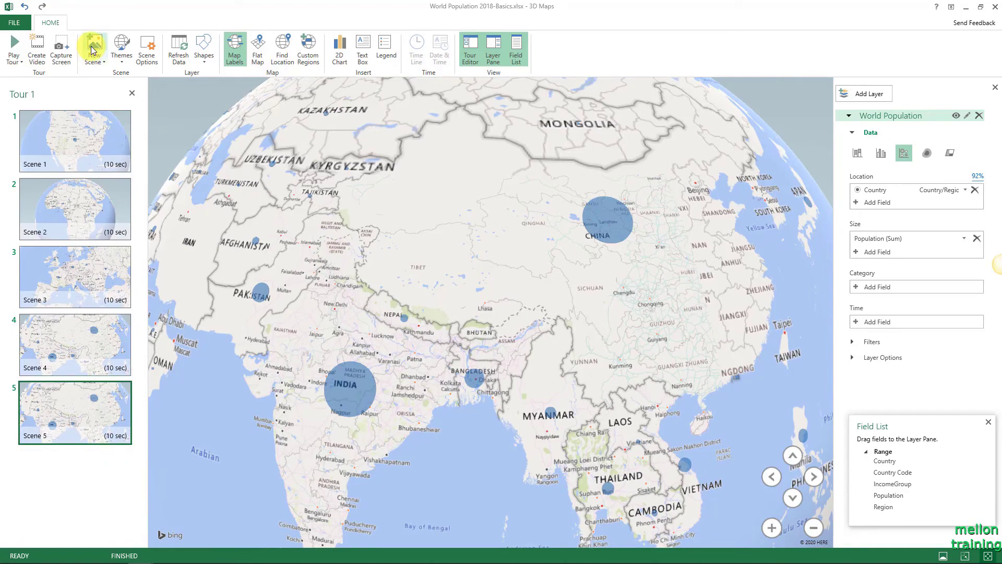
drag(202, 228, 608, 262)
mouse_move(167, 313)
mouse_down()
mouse_move(366, 321)
mouse_move(672, 100)
mouse_up()
mouse_move(348, 299)
mouse_down()
mouse_move(529, 272)
mouse_move(788, 290)
mouse_move(387, 459)
mouse_up()
mouse_move(528, 272)
mouse_down()
mouse_move(538, 504)
mouse_move(541, 281)
mouse_move(772, 306)
mouse_move(556, 128)
mouse_move(572, 130)
mouse_move(574, 216)
mouse_move(579, 164)
mouse_move(560, 127)
mouse_up()
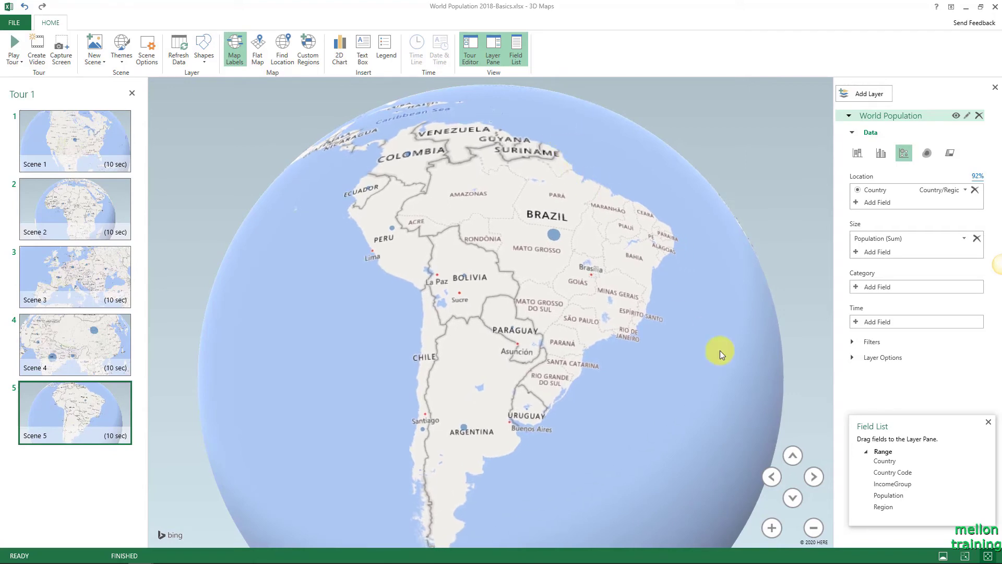
- Select Scene 1 and rename Tour 1 to 'Regions'
click(82, 135)
click(26, 95)
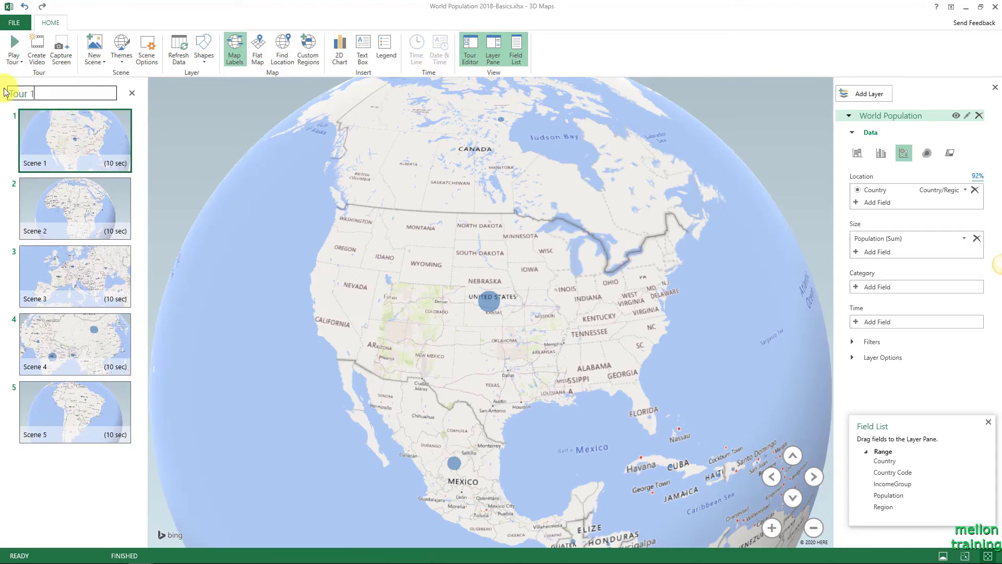
text(Reg)
text(ions)
key(Return)
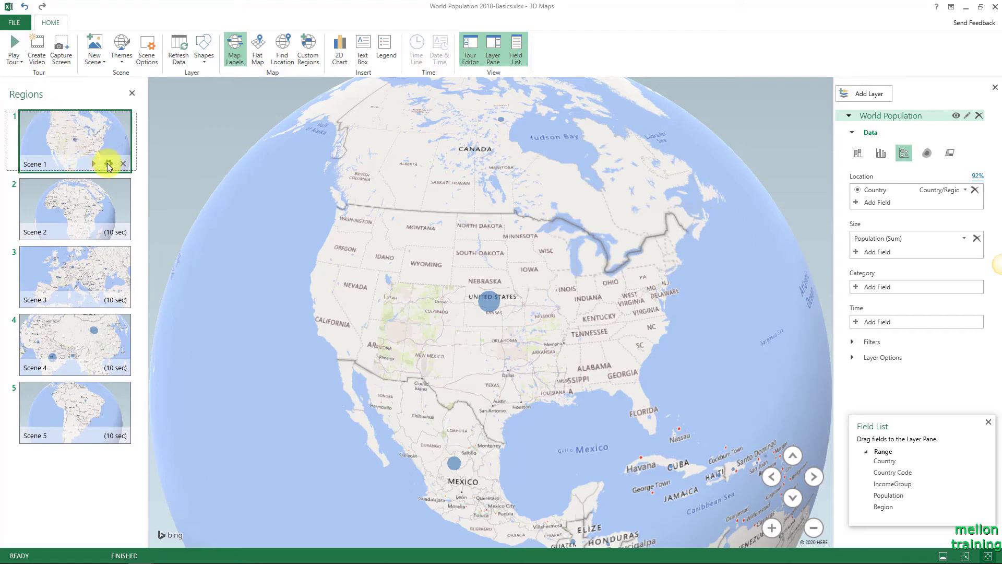
- Name the first scene 'North America' with a 5-second duration and the Fly Over effect
click(108, 164)
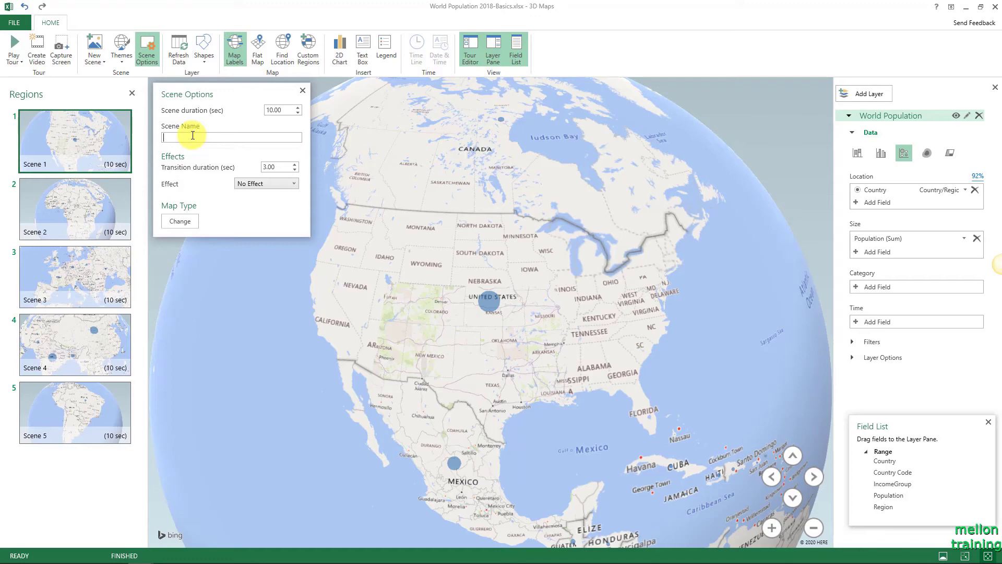
text(North A)
text(merica)
double_click(293, 111)
text(5)
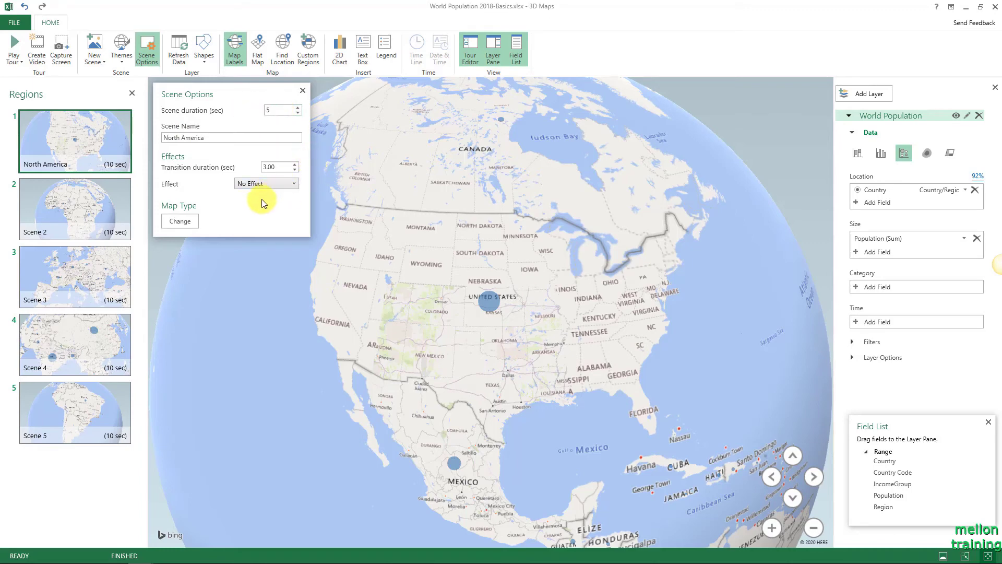
click(294, 185)
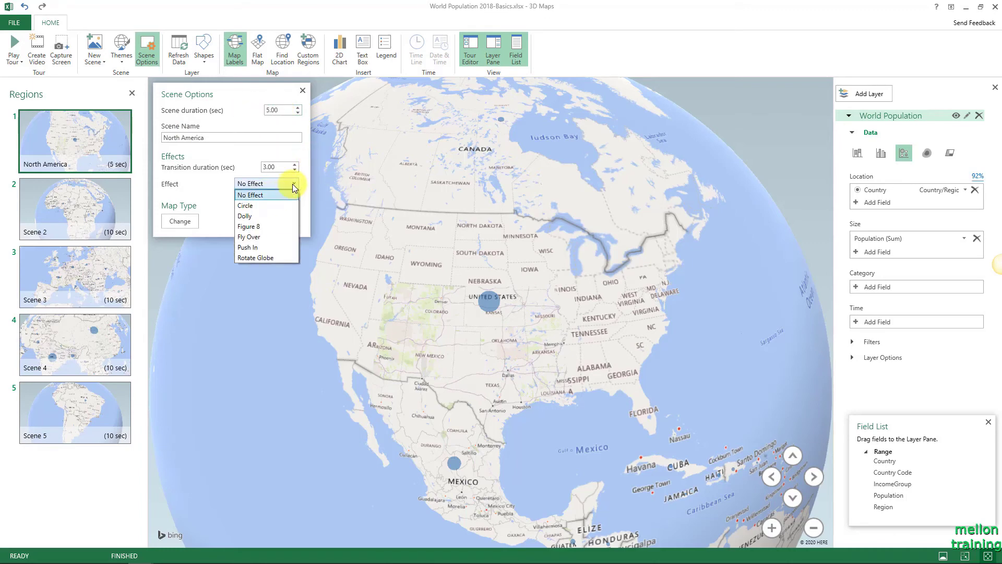
click(265, 236)
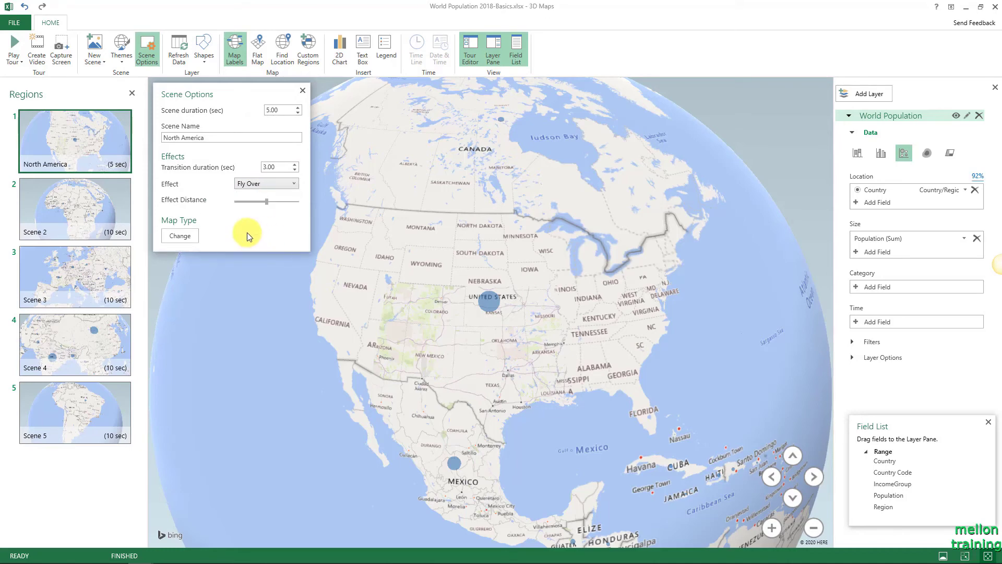
key(Escape)
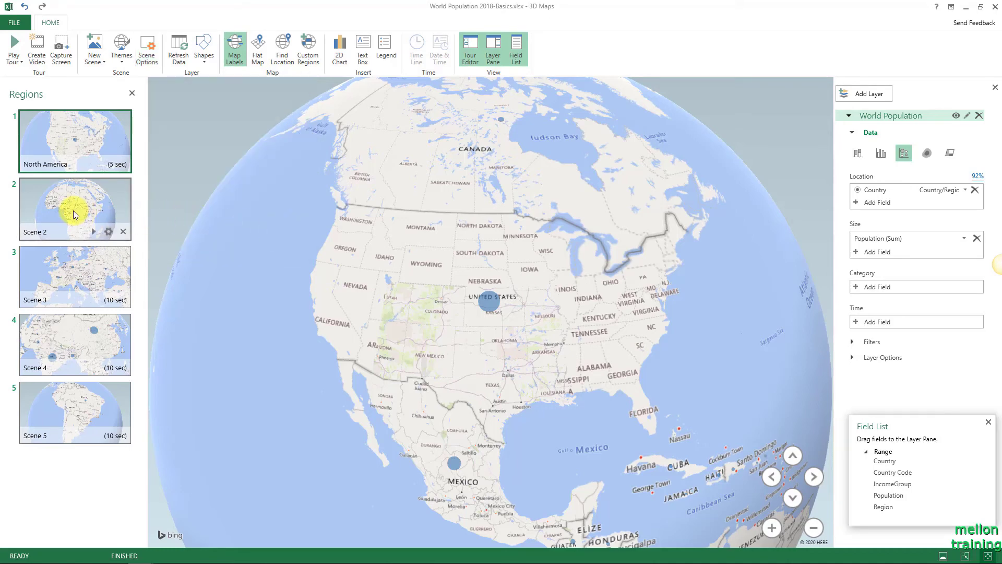
- Name scene 2 'Africa' with a 5-second duration and the Fly Over effect
click(73, 211)
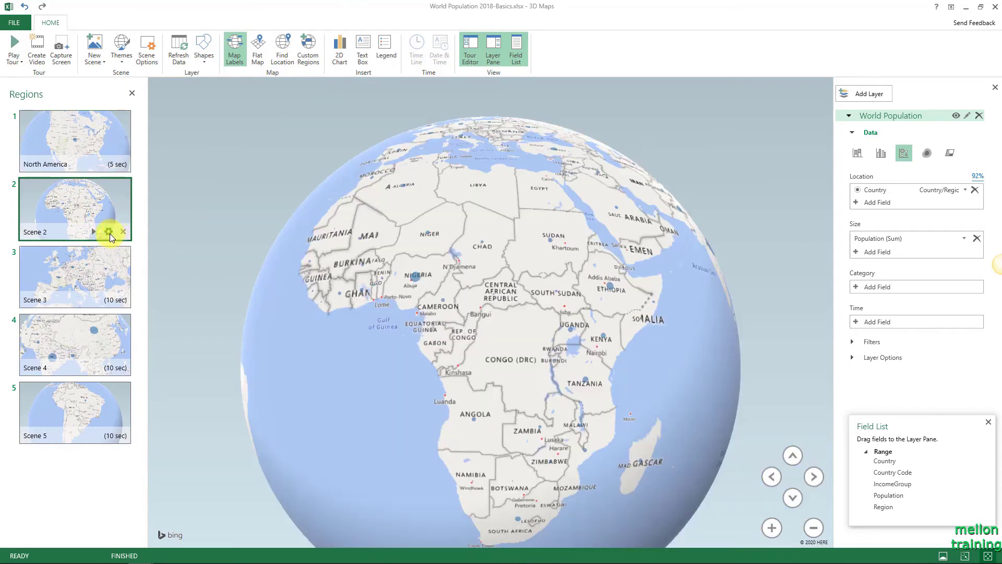
click(109, 232)
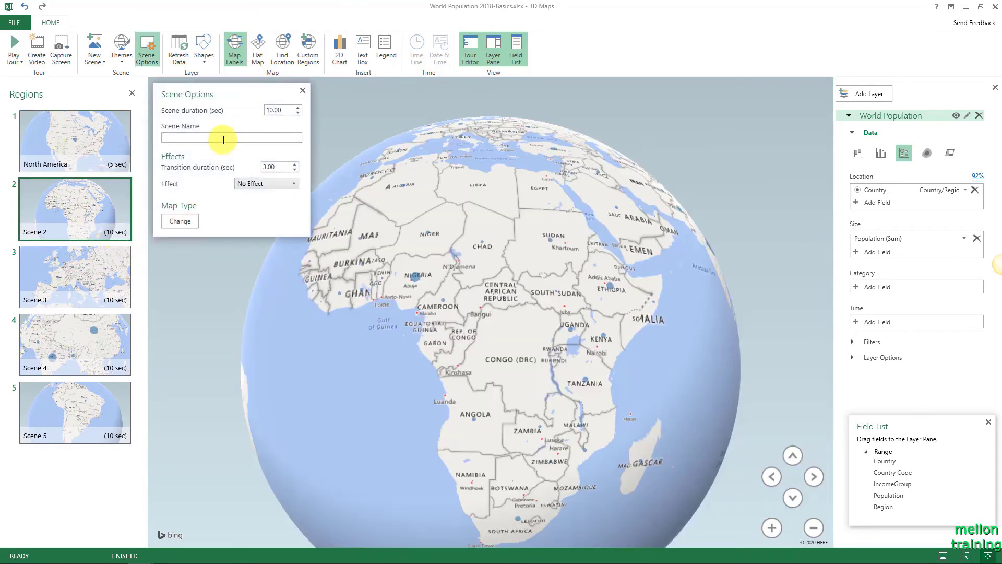
text(Africa)
drag(286, 110, 238, 113)
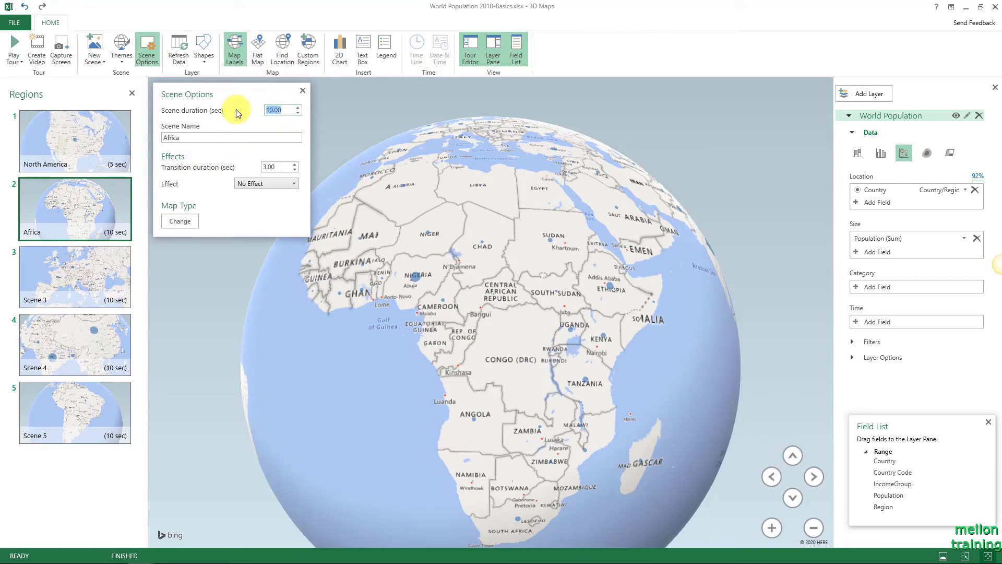
text(5)
click(272, 184)
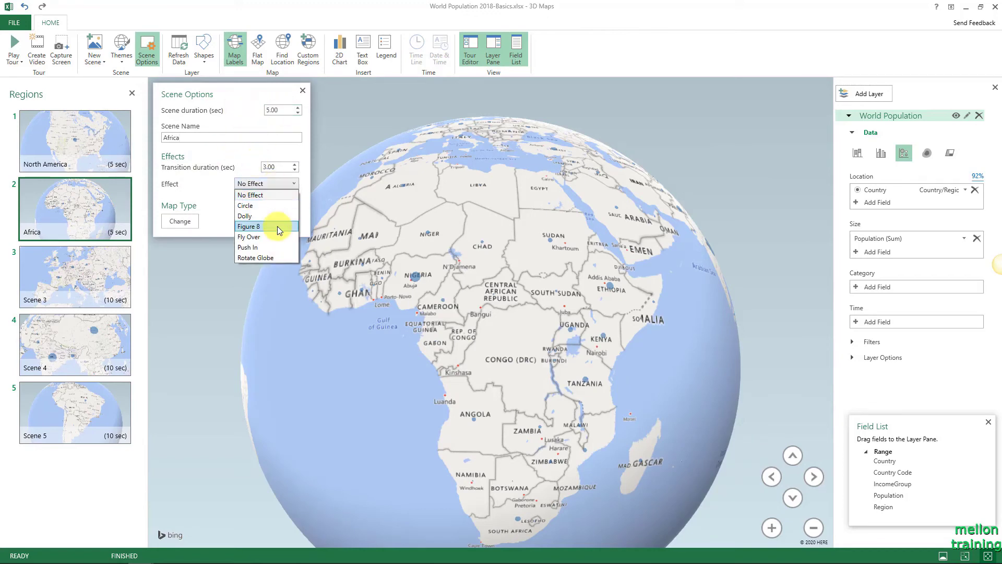
click(264, 236)
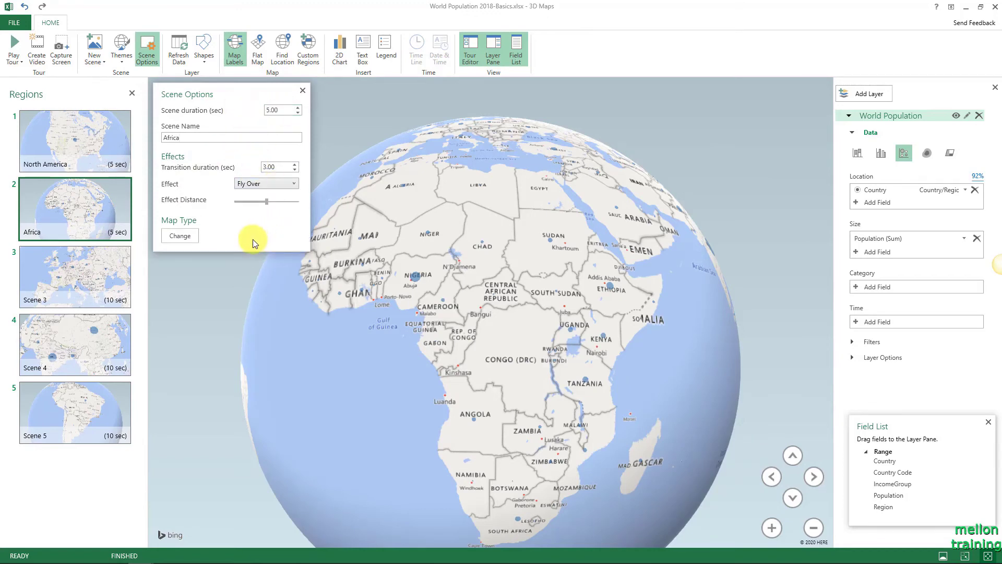
click(302, 91)
- Name scene 3 'Europe' with a 5-second duration and the Fly Over effect
click(106, 268)
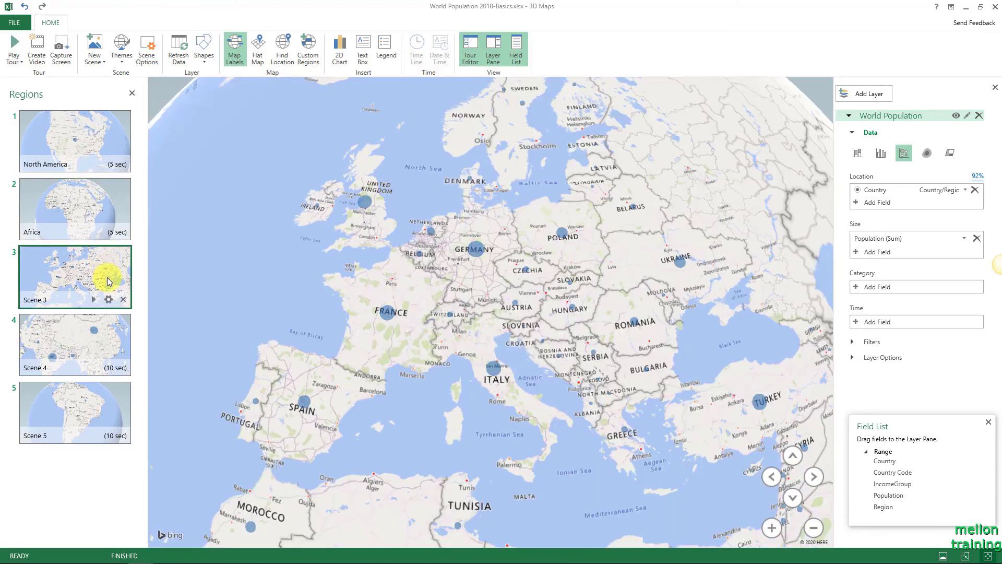
click(108, 300)
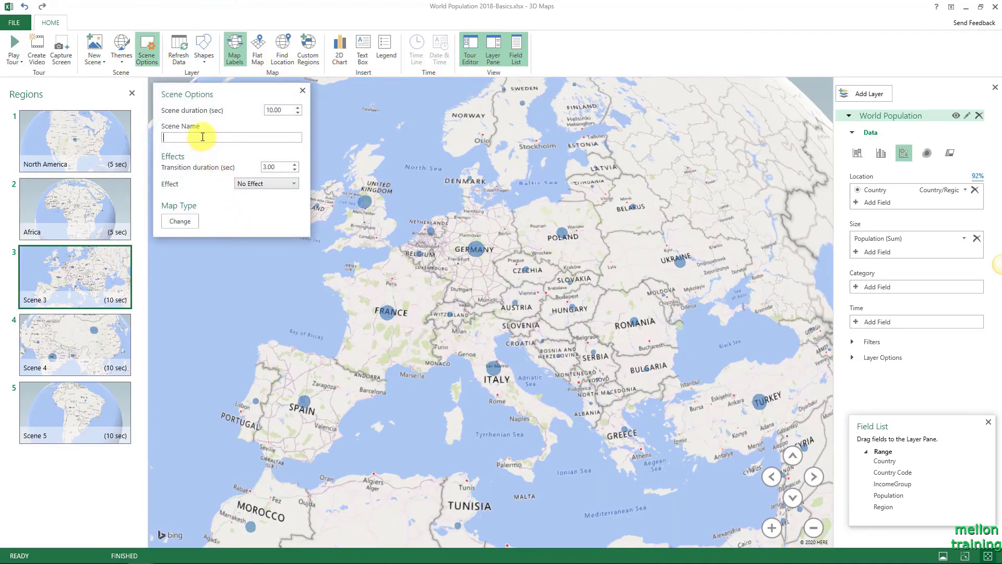
text(Europe)
double_click(271, 110)
text(5)
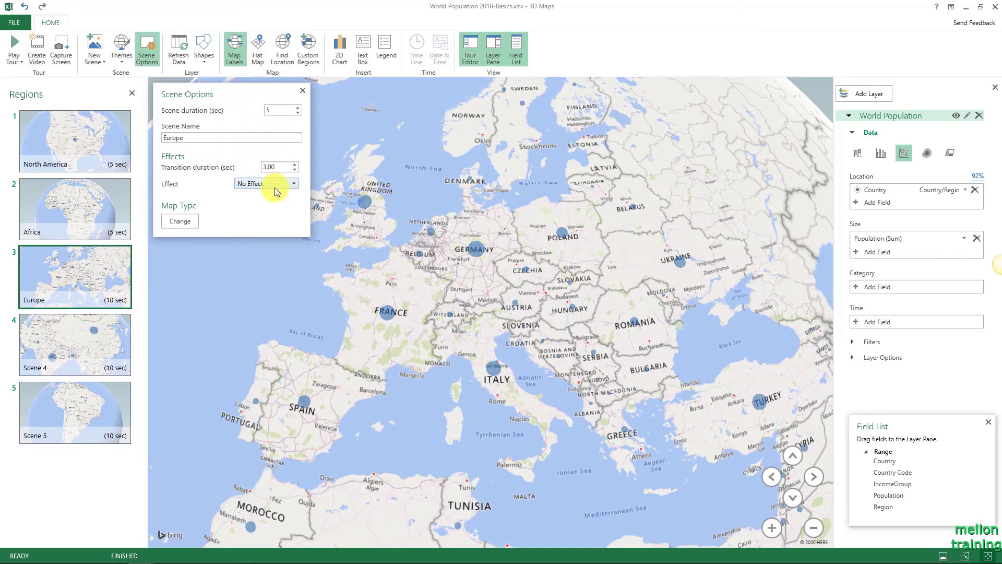
click(277, 184)
click(264, 237)
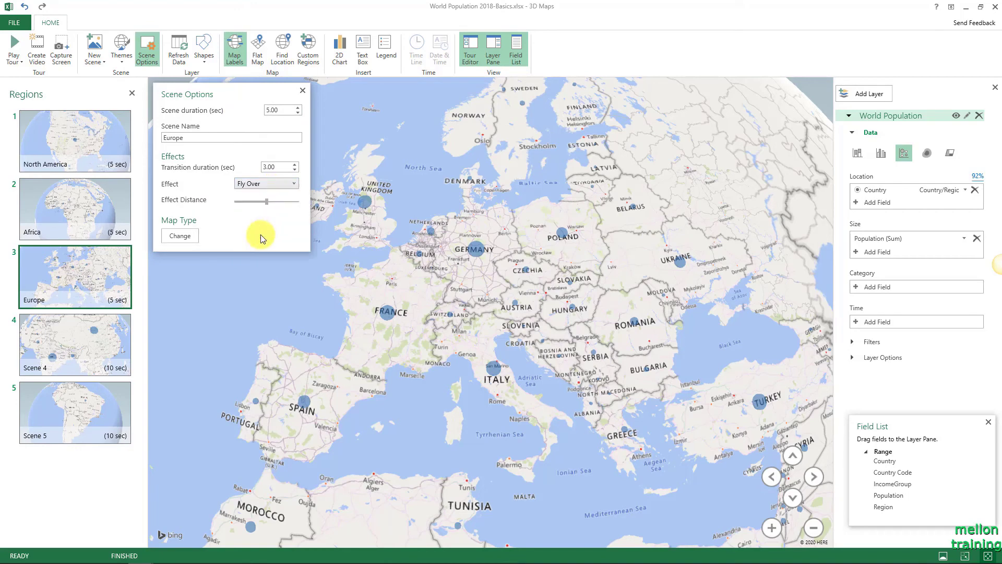
click(303, 91)
- Name scene 4 'Asia' with a 5-second duration and the Fly Over effect
click(72, 346)
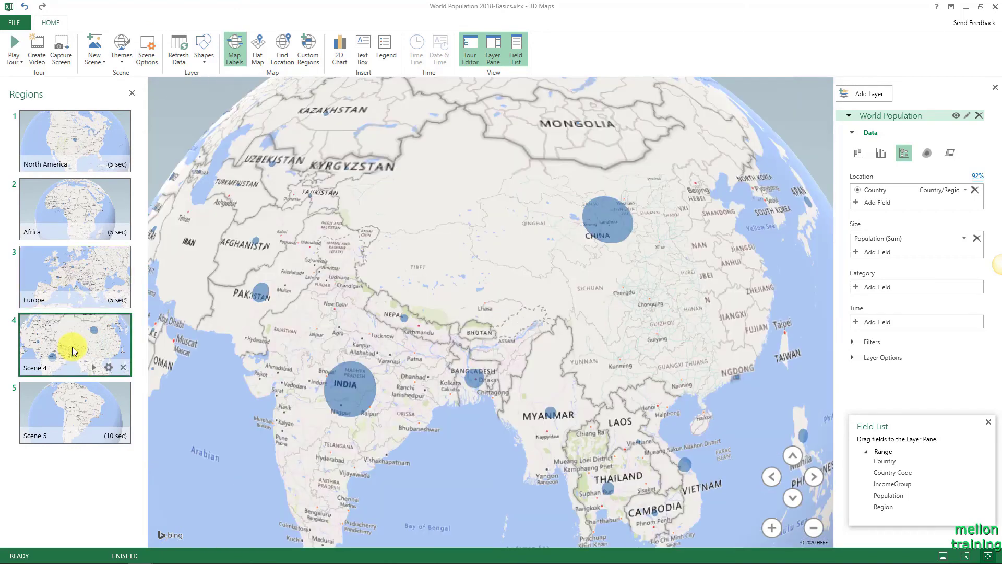
click(108, 367)
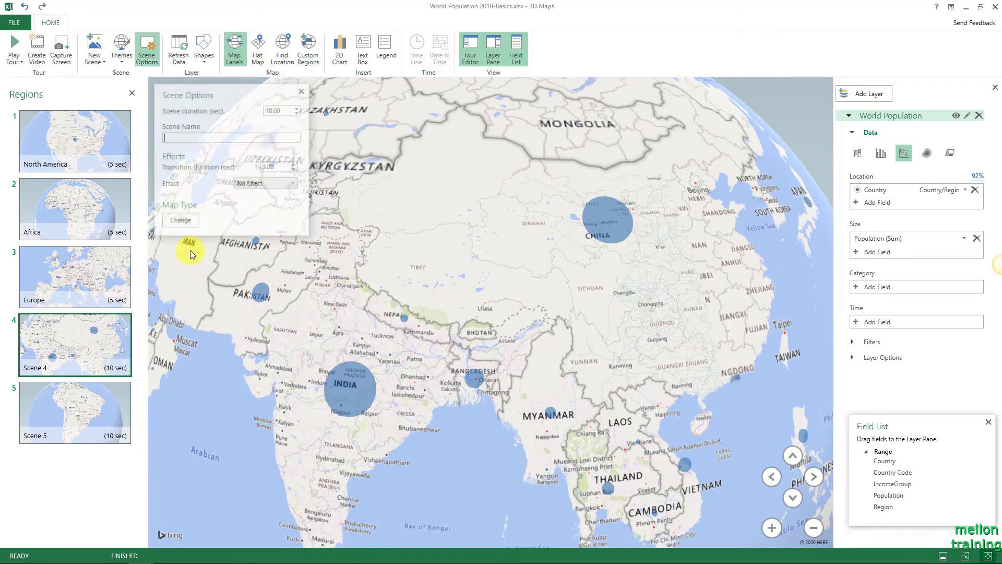
text(Asia)
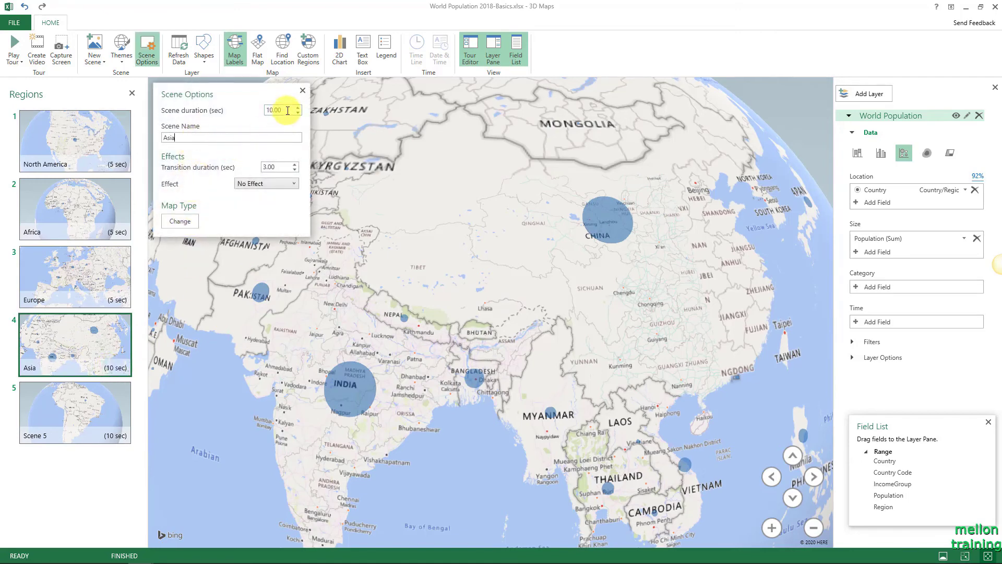
double_click(277, 110)
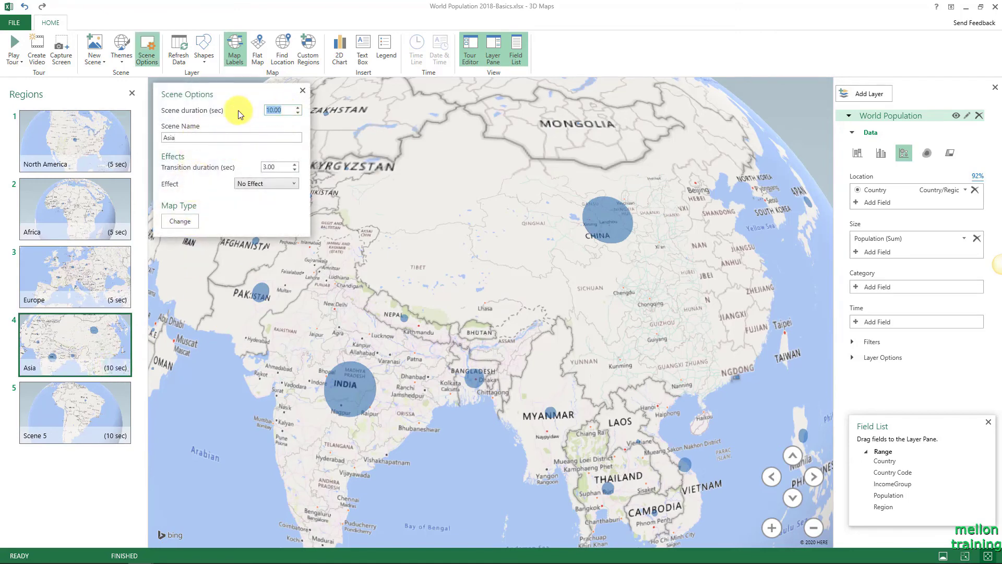
text(5)
click(267, 184)
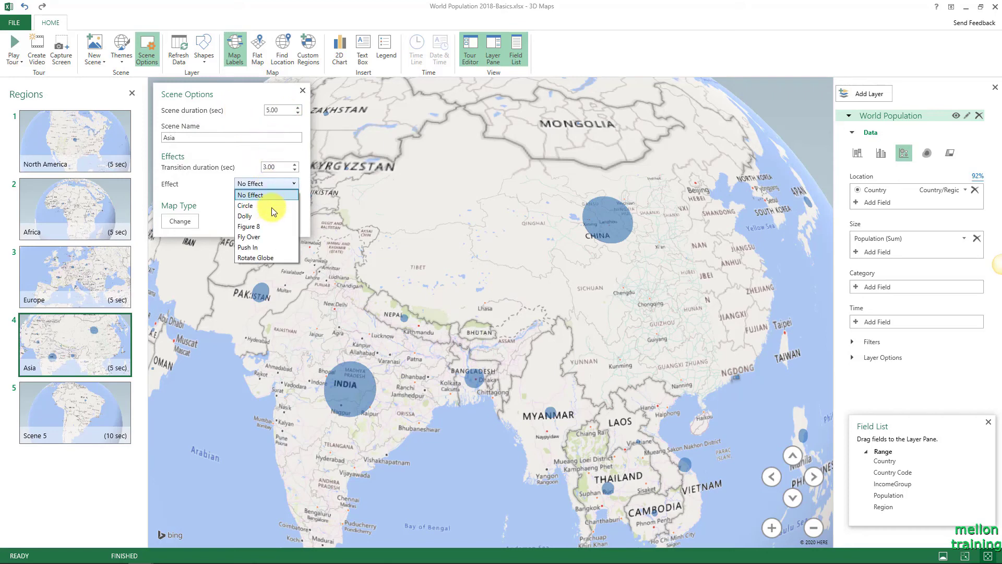
click(258, 236)
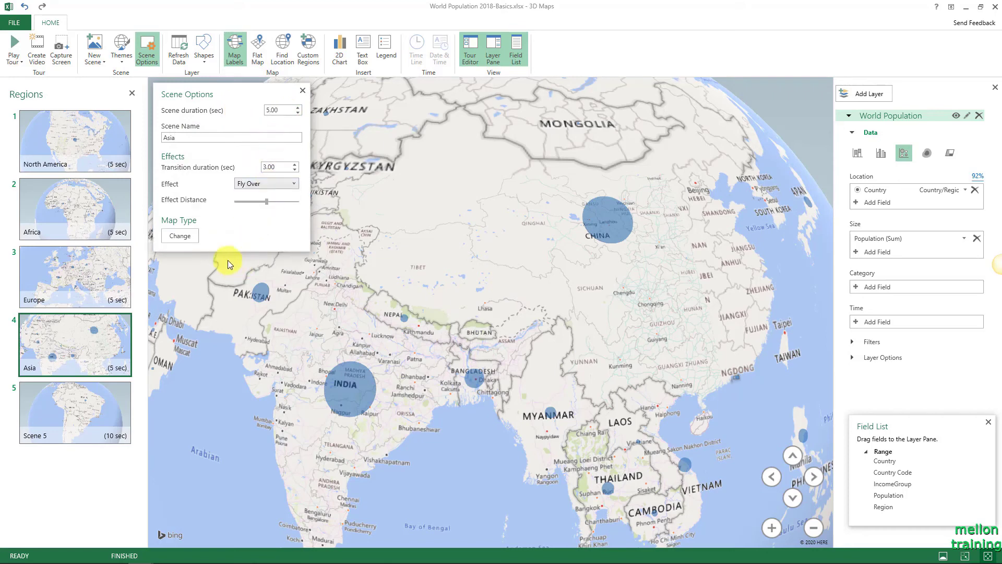
click(302, 90)
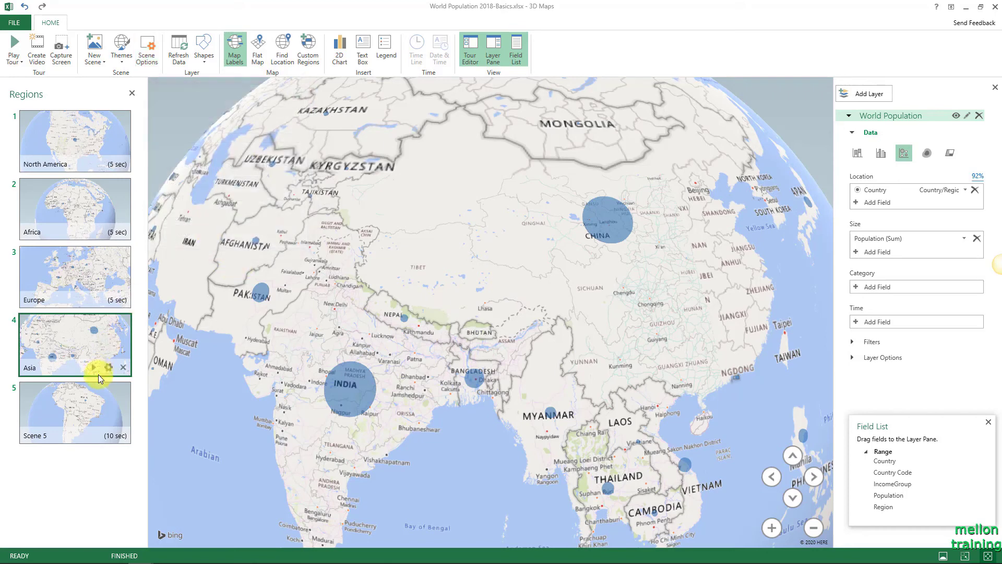
- Name scene 5 'South America' with a 5-second duration and the Fly Over effect
click(82, 397)
click(108, 436)
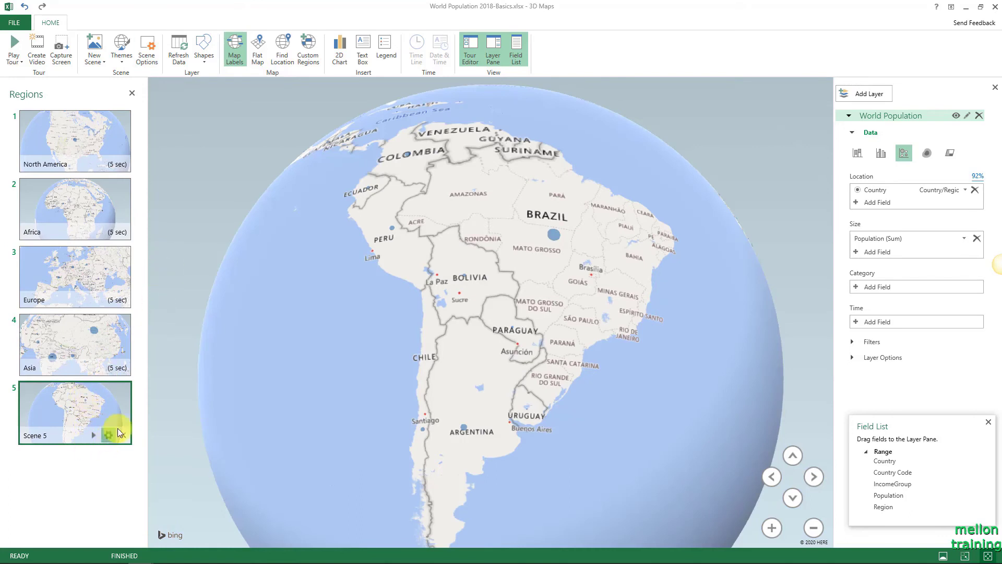
text(S)
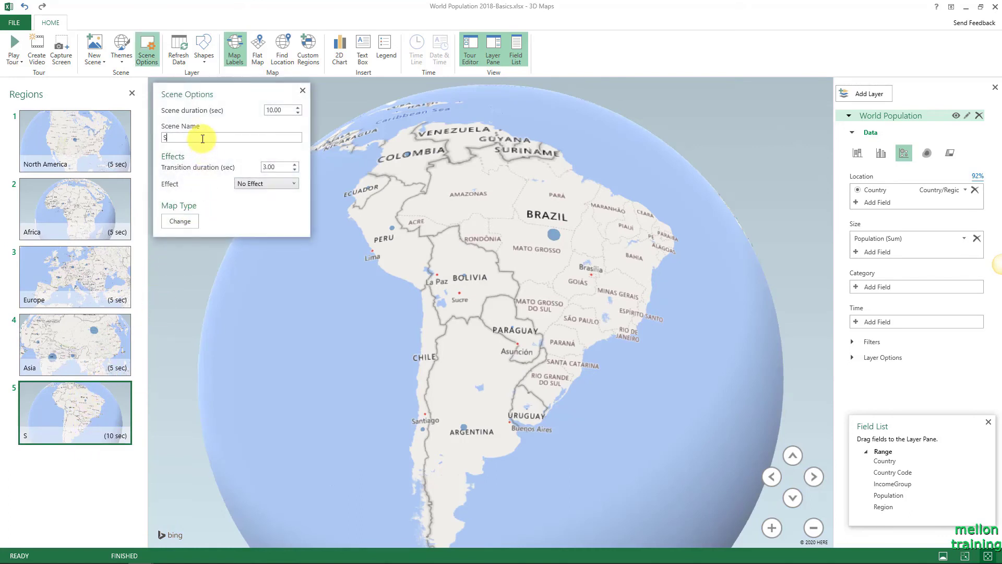
text(outh America)
double_click(282, 110)
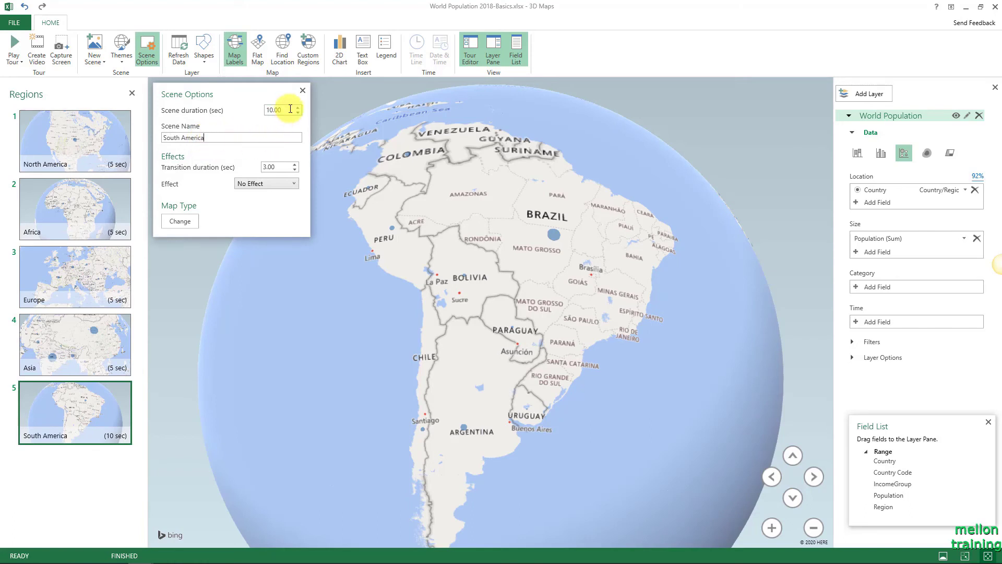
text(5)
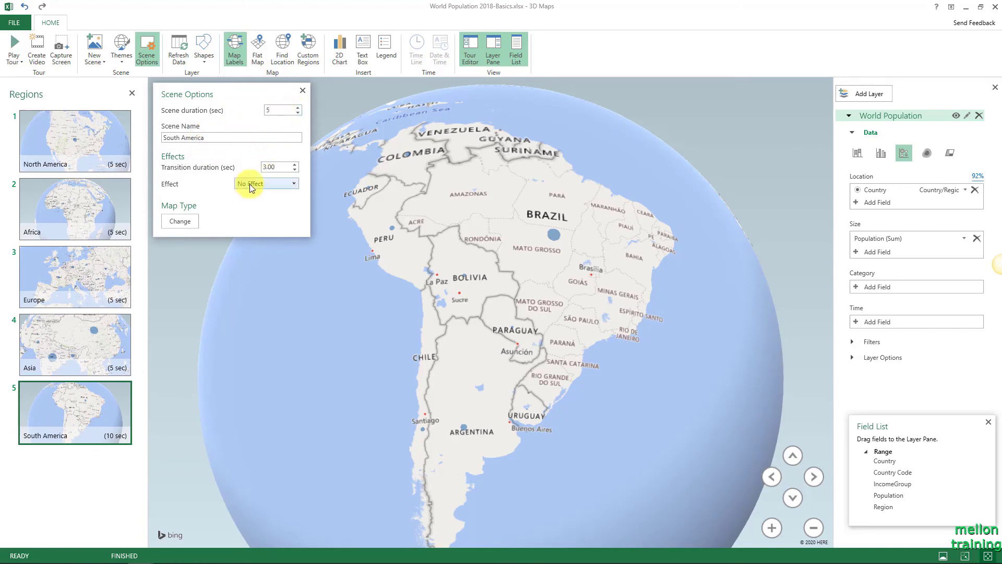
click(250, 184)
click(276, 236)
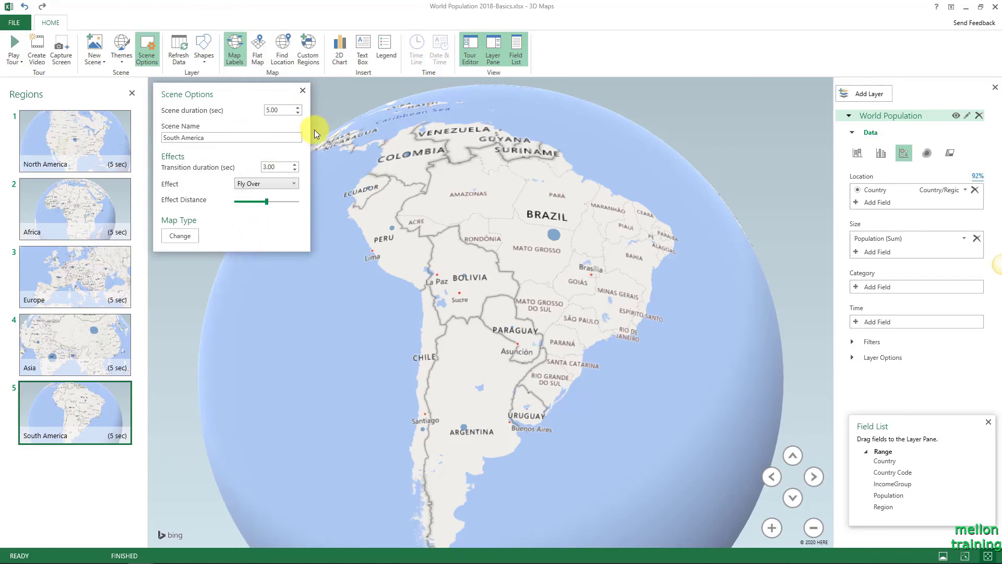
click(302, 90)
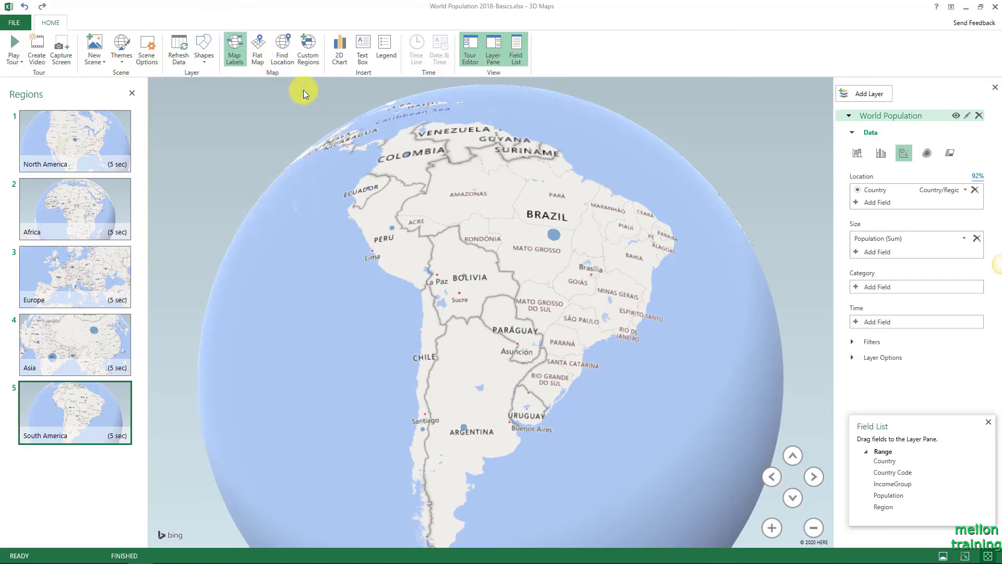
mouse_move(75, 141)
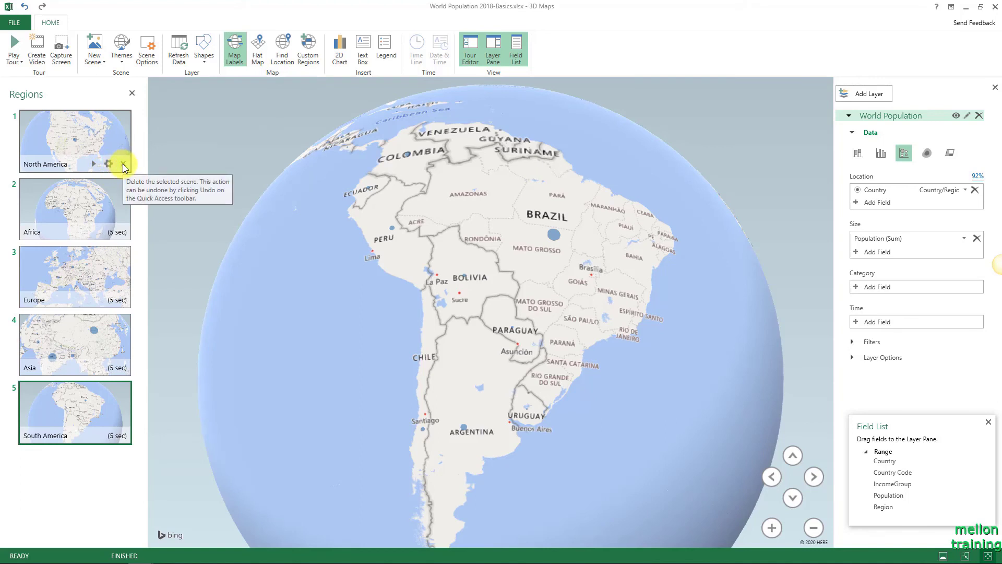
- Select the North America scene and play the Regions tour full screen
click(87, 136)
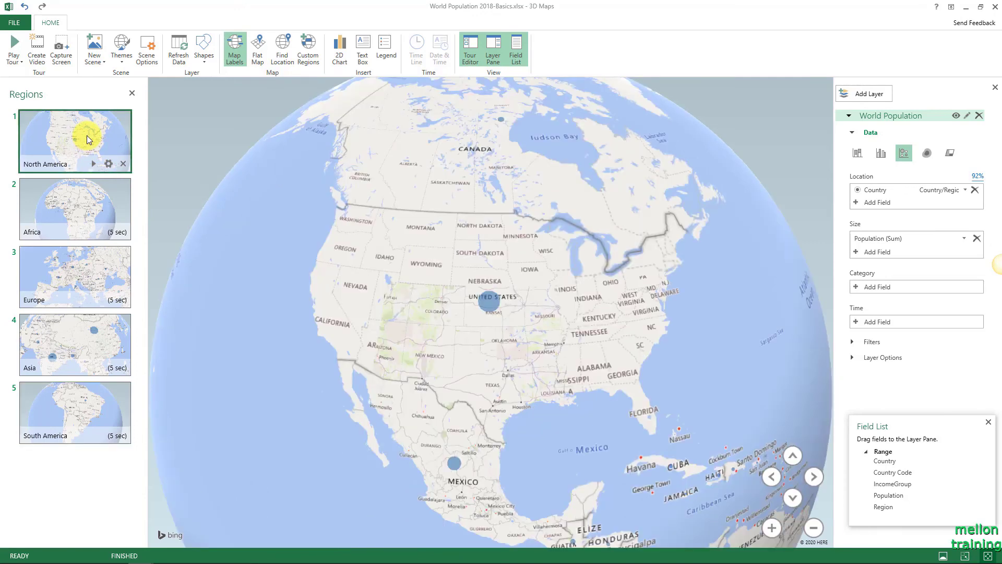
click(14, 42)
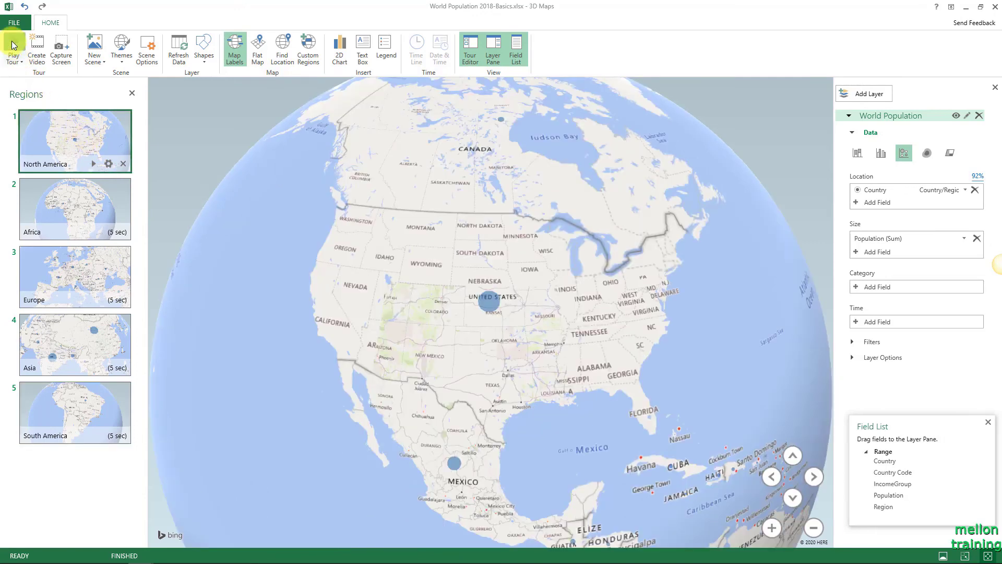